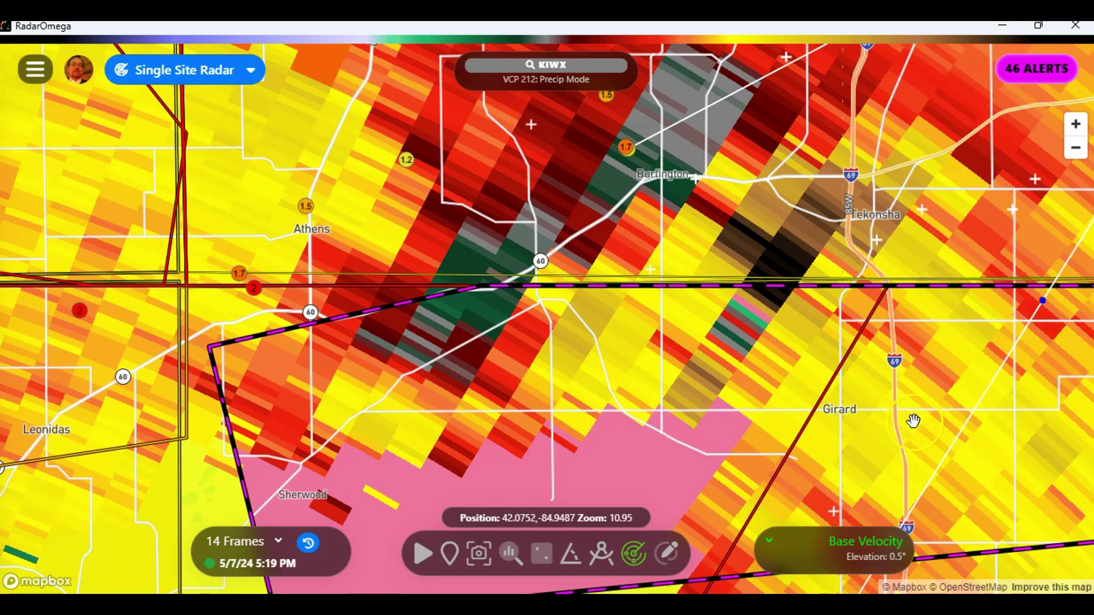
- Switch the displayed radar product to Hi-Res Reflectivity
click(768, 539)
click(768, 540)
click(768, 539)
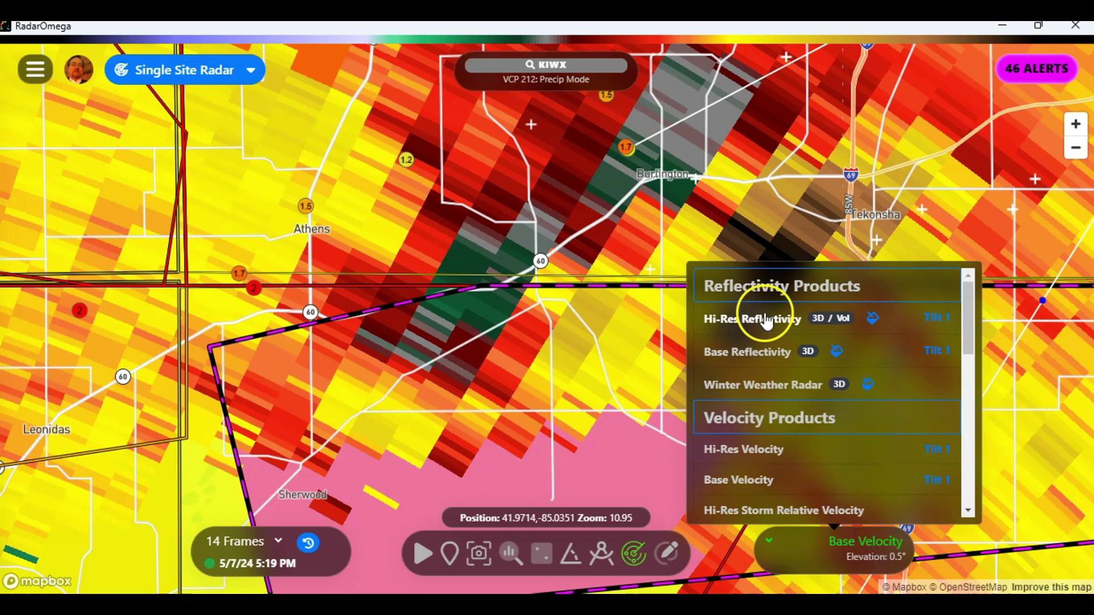
click(765, 316)
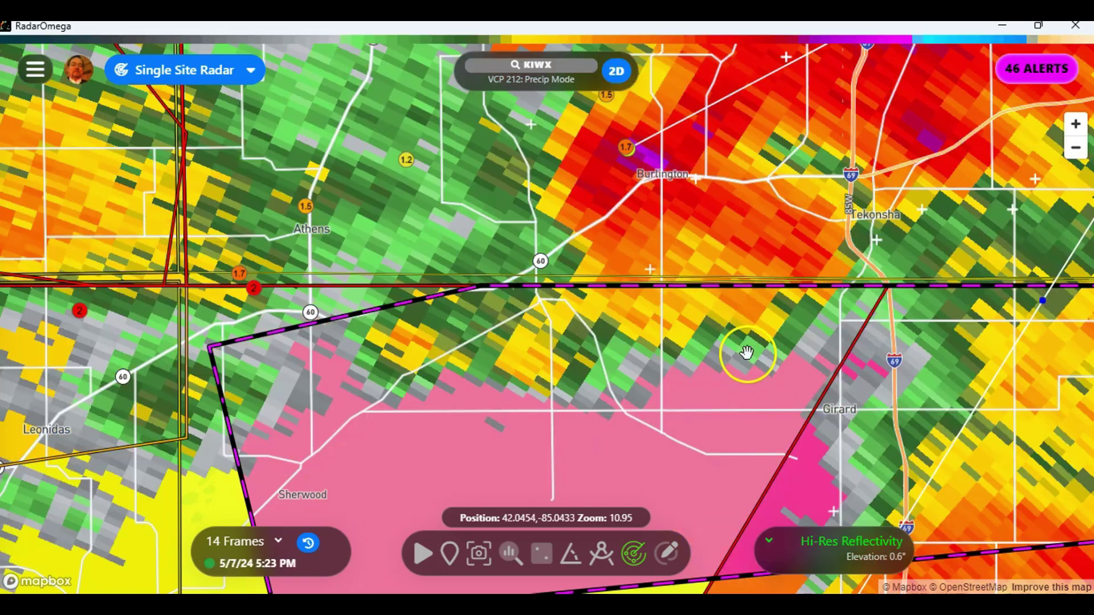
- View the active weather alerts and expand the Tornado Emergency entry
click(1044, 77)
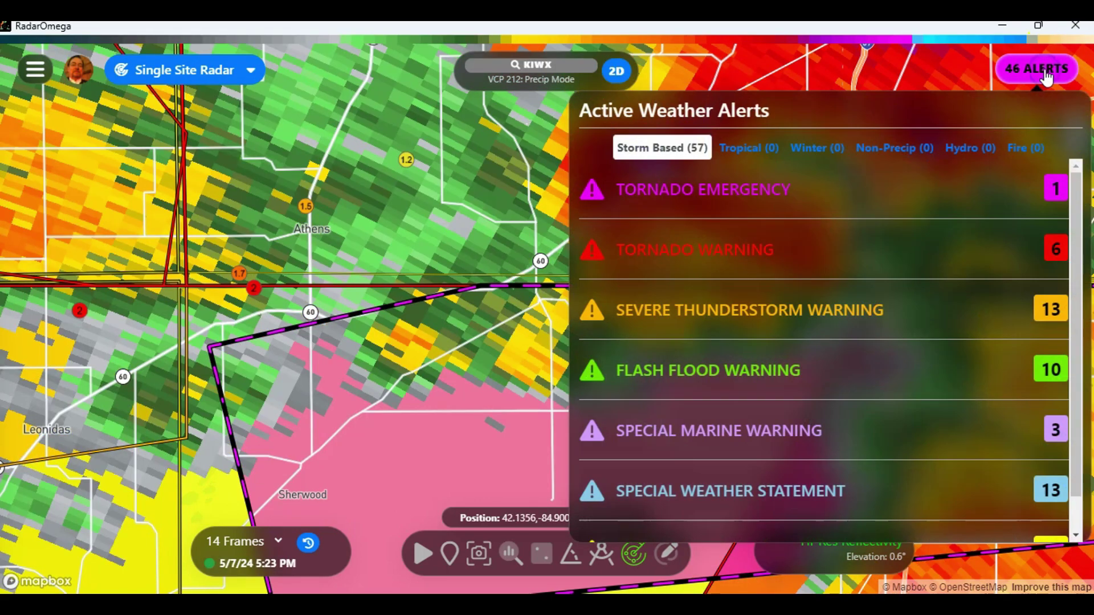
click(763, 193)
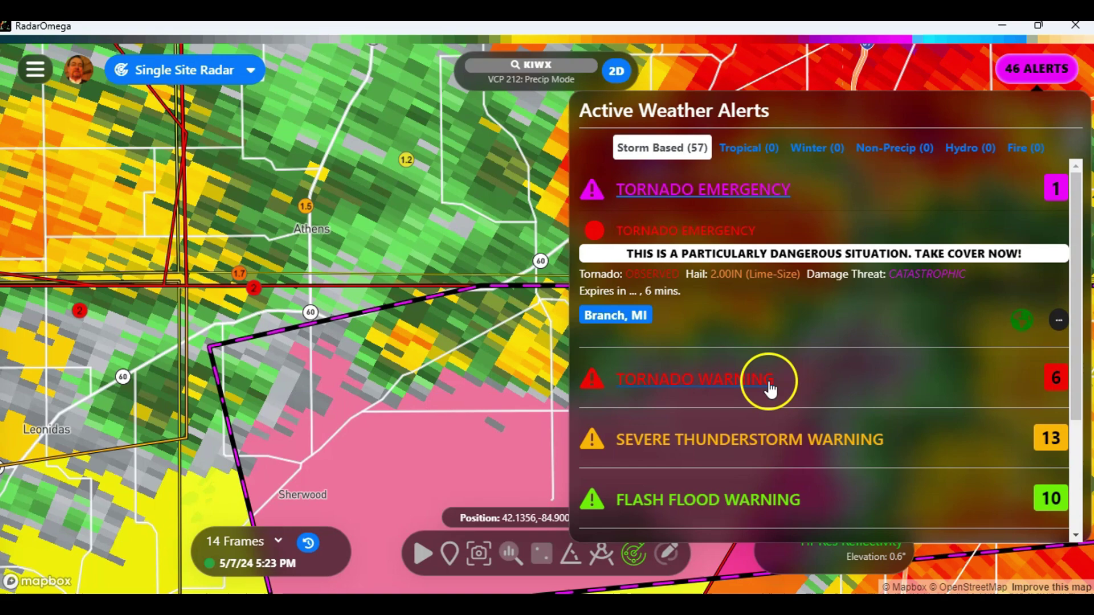
- Review the individual Tornado Warning alerts and show the Calhoun, MI warning on the map
scroll(783, 405, down, 3)
scroll(786, 409, down, 1)
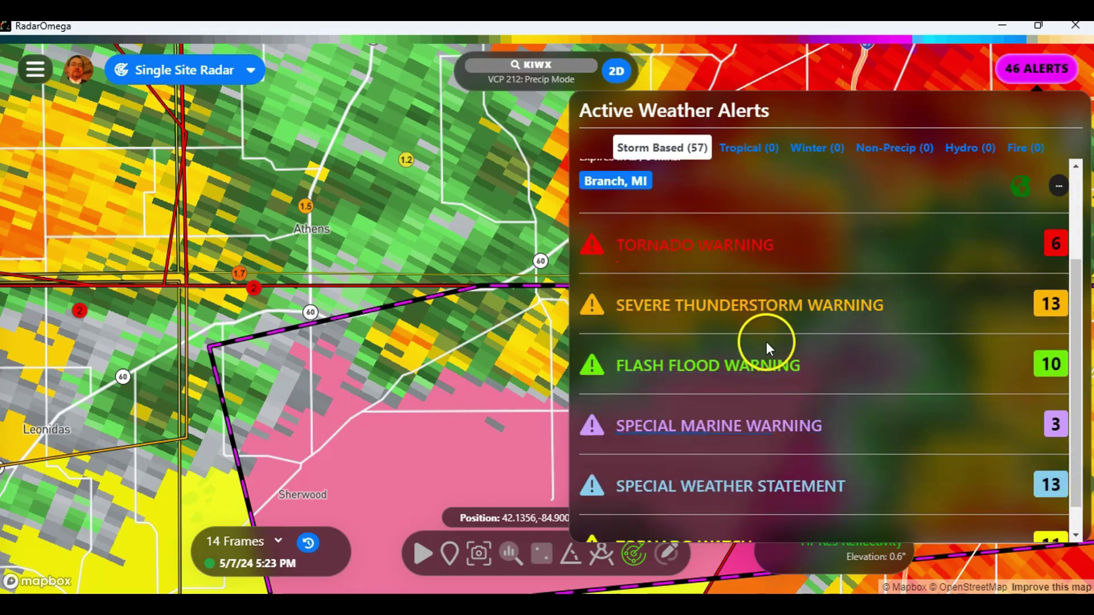
click(754, 253)
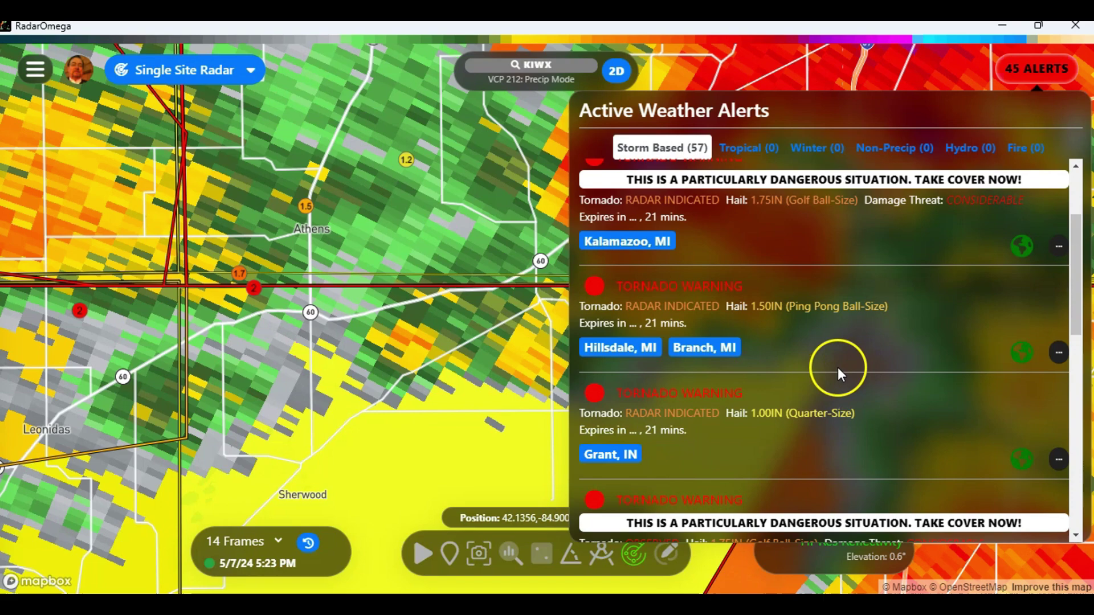
scroll(837, 367, up, 2)
scroll(846, 358, up, 1)
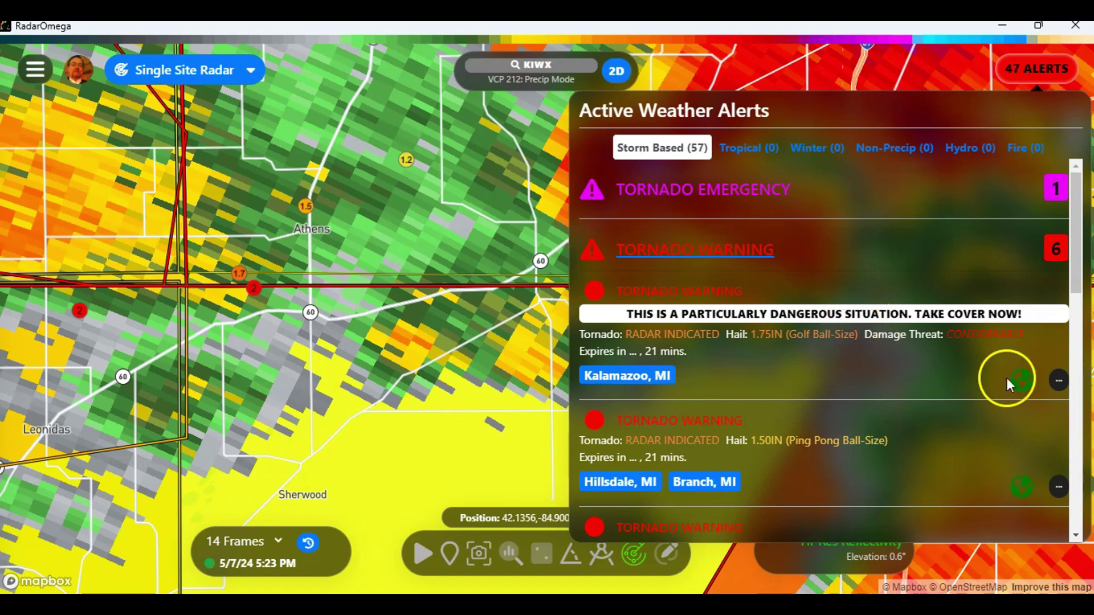
scroll(755, 414, down, 5)
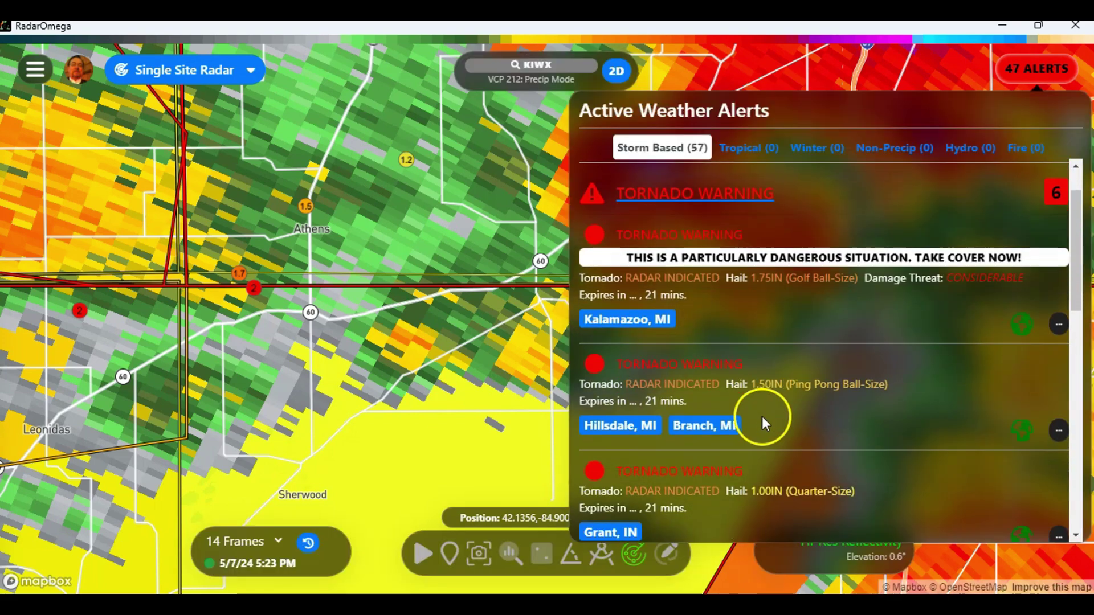
scroll(769, 408, down, 4)
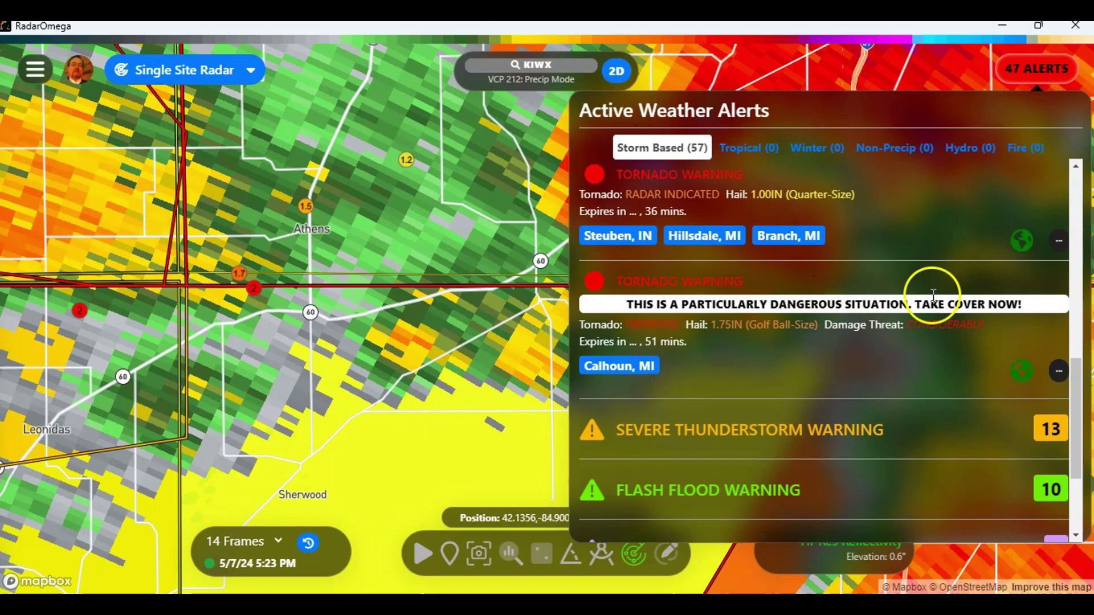
click(1022, 373)
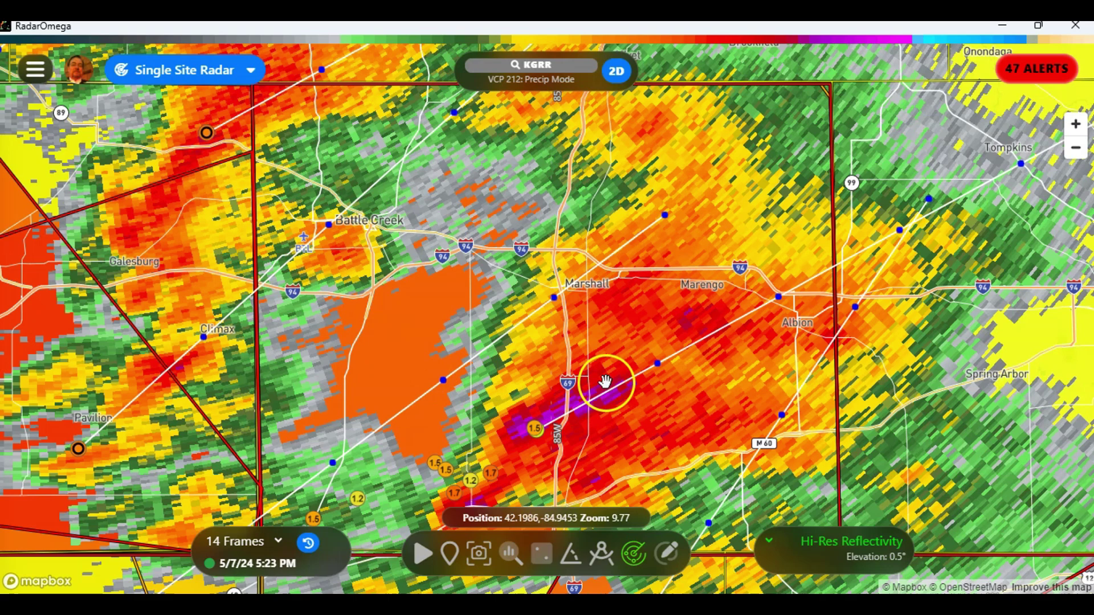
- Change the radar product to Hi-Res Velocity
click(847, 542)
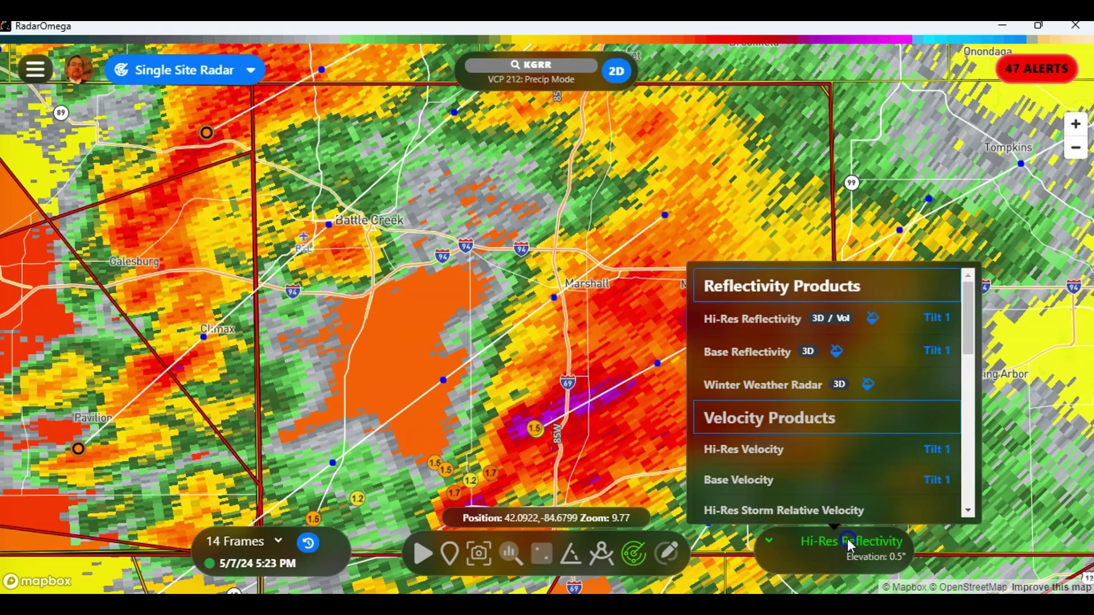
click(772, 452)
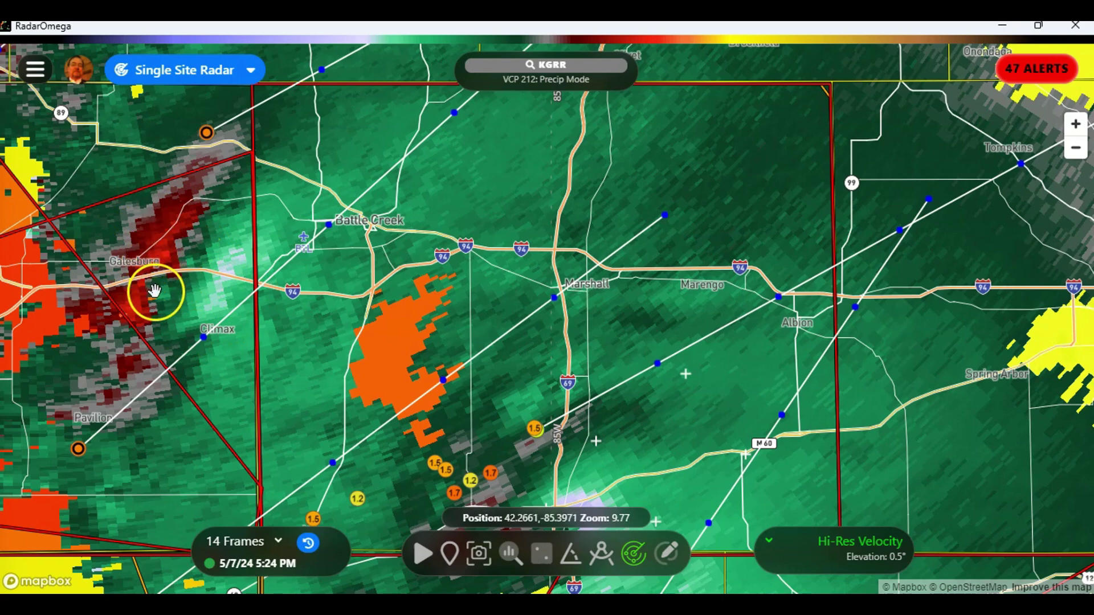
- Read the full text of the Tornado Warning polygon over Kalamazoo, and close it
drag(177, 295, 290, 300)
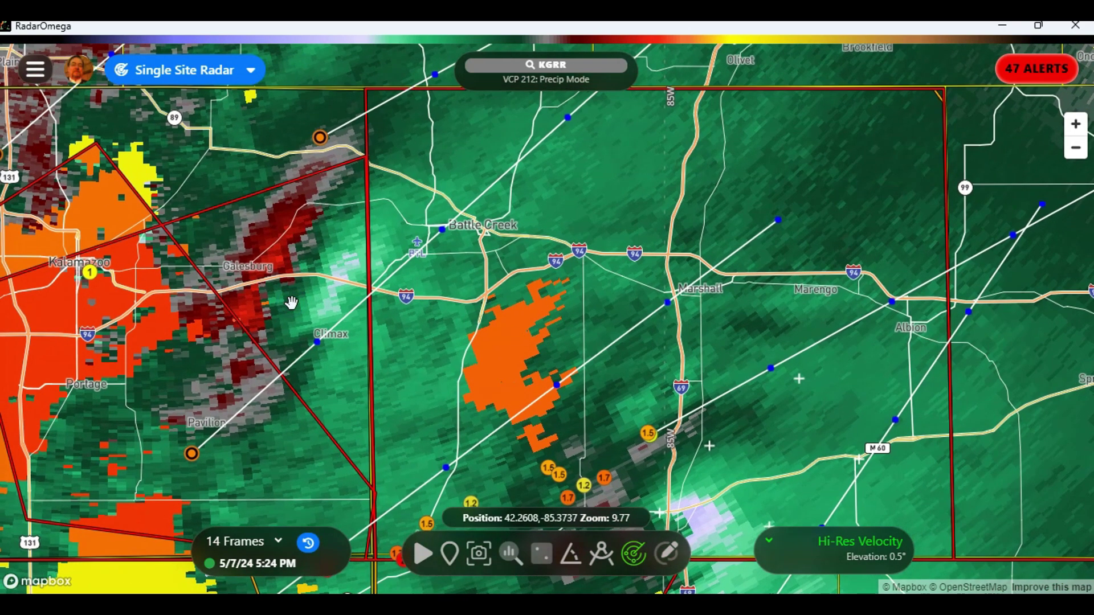
click(101, 211)
click(128, 227)
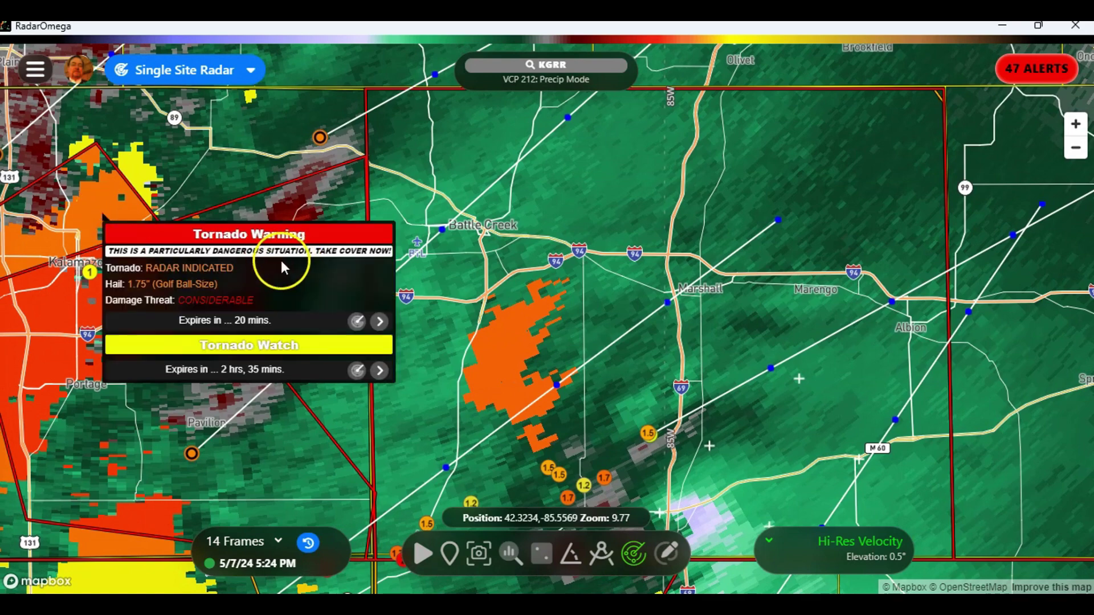
click(379, 321)
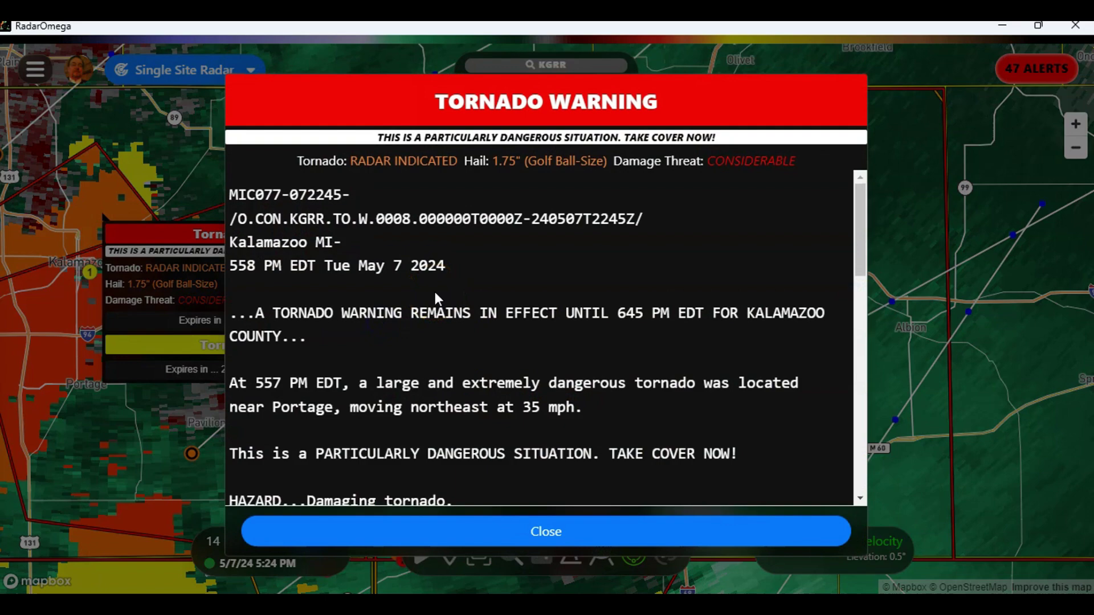
scroll(436, 294, down, 1)
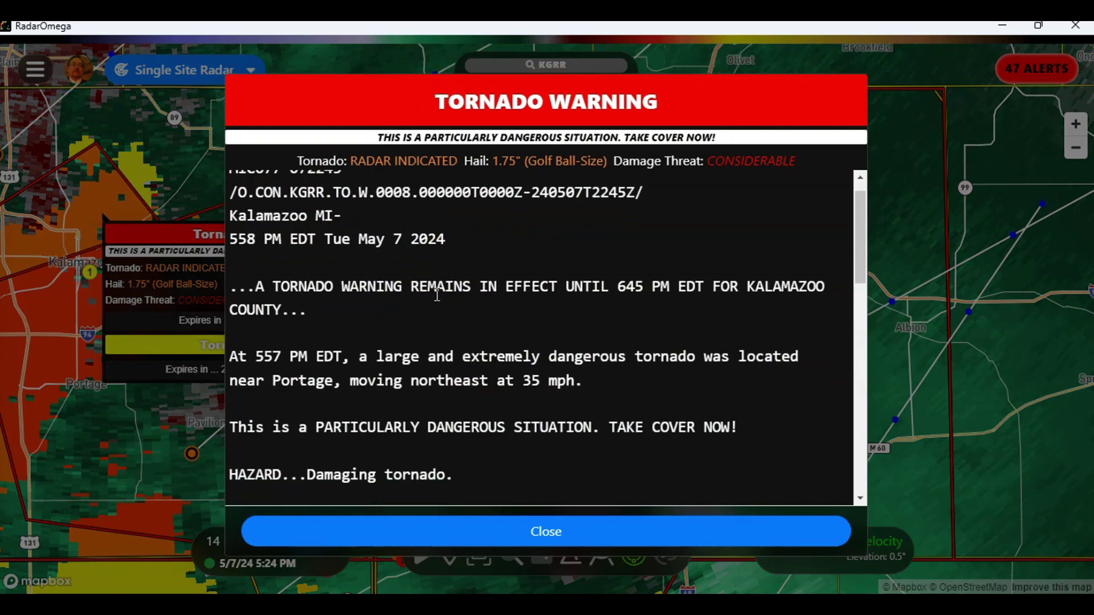
scroll(437, 294, down, 10)
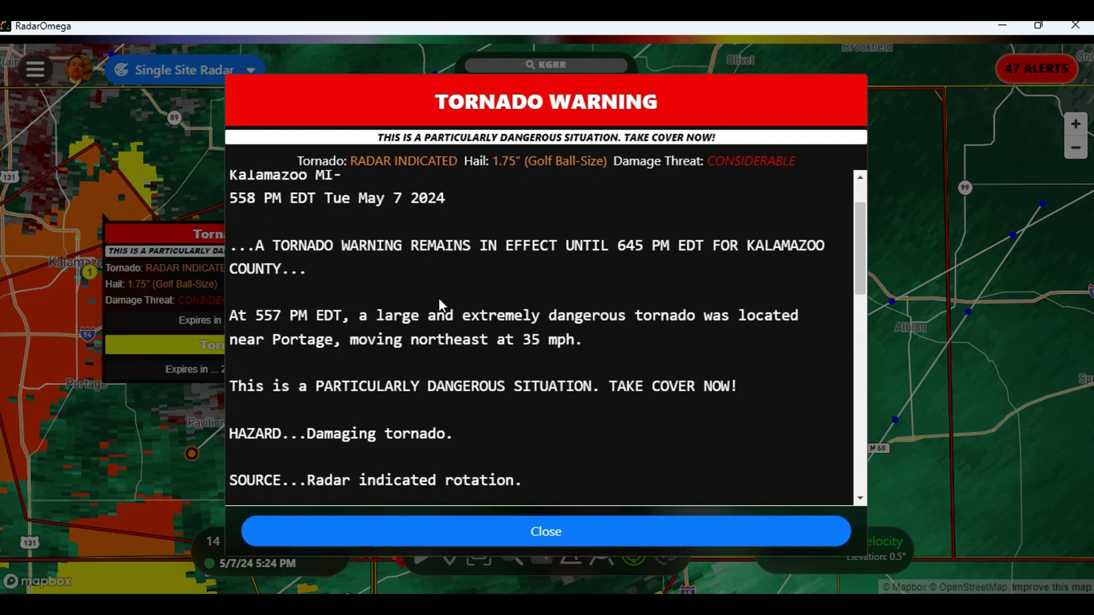
click(446, 294)
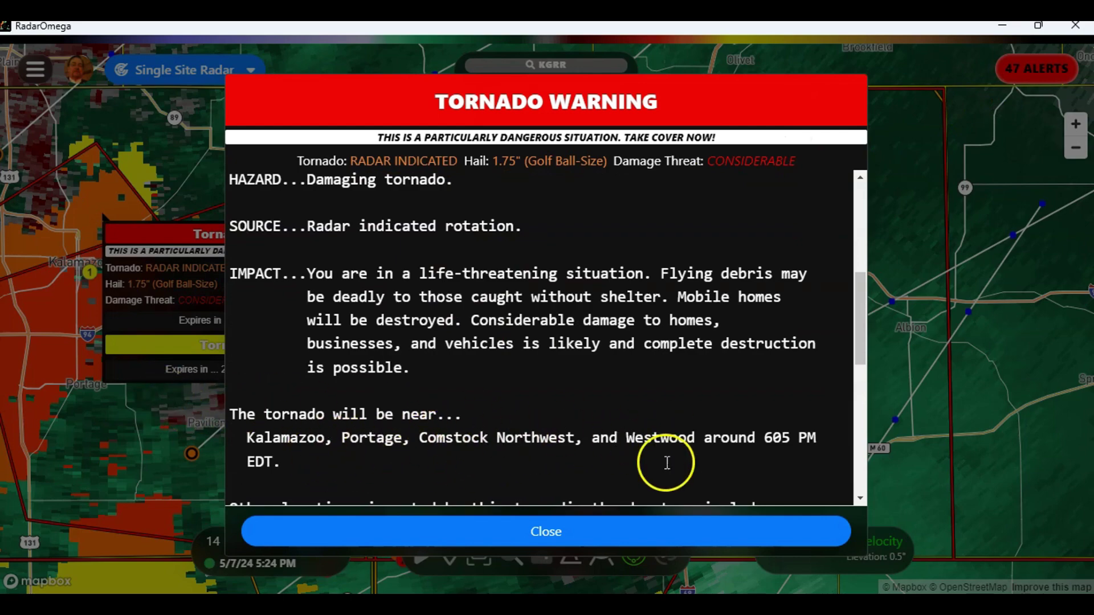
click(542, 530)
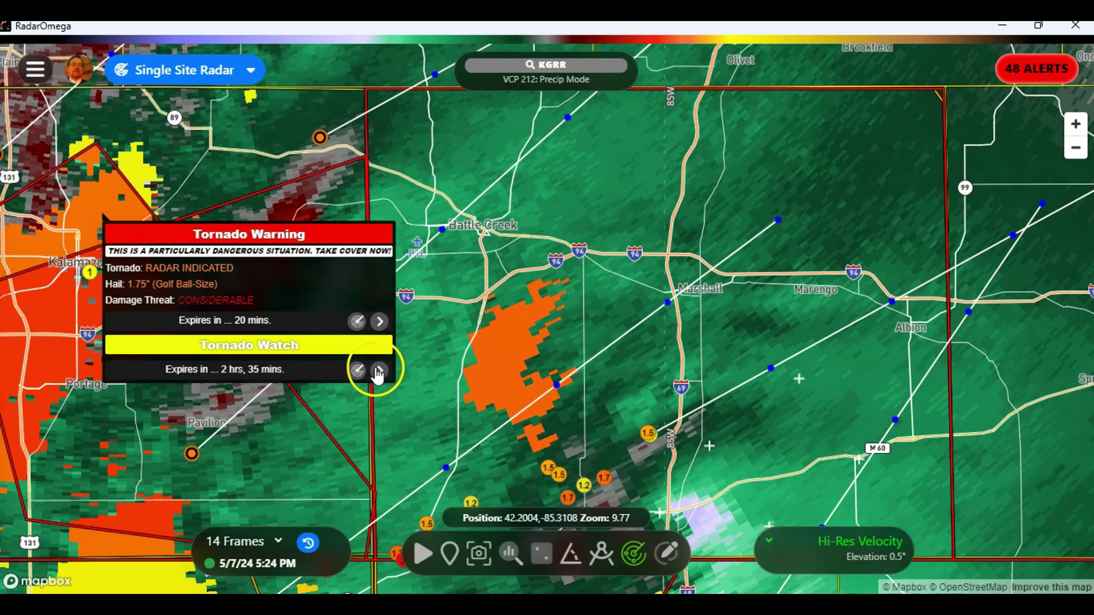
- View the Tornado Watch text details and dismiss the alert popup on the map
click(379, 371)
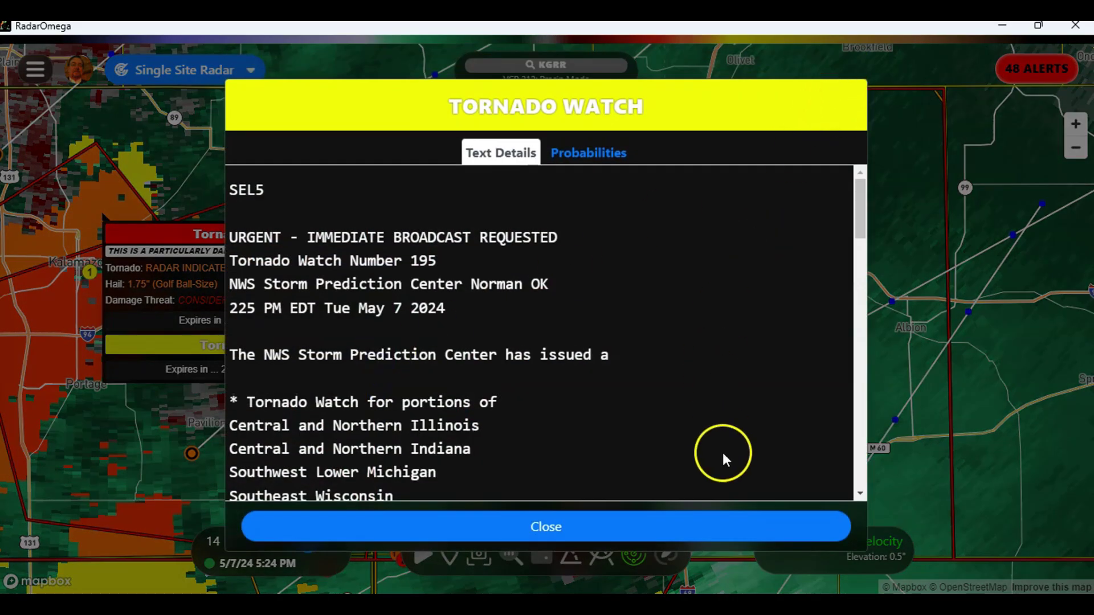
click(620, 532)
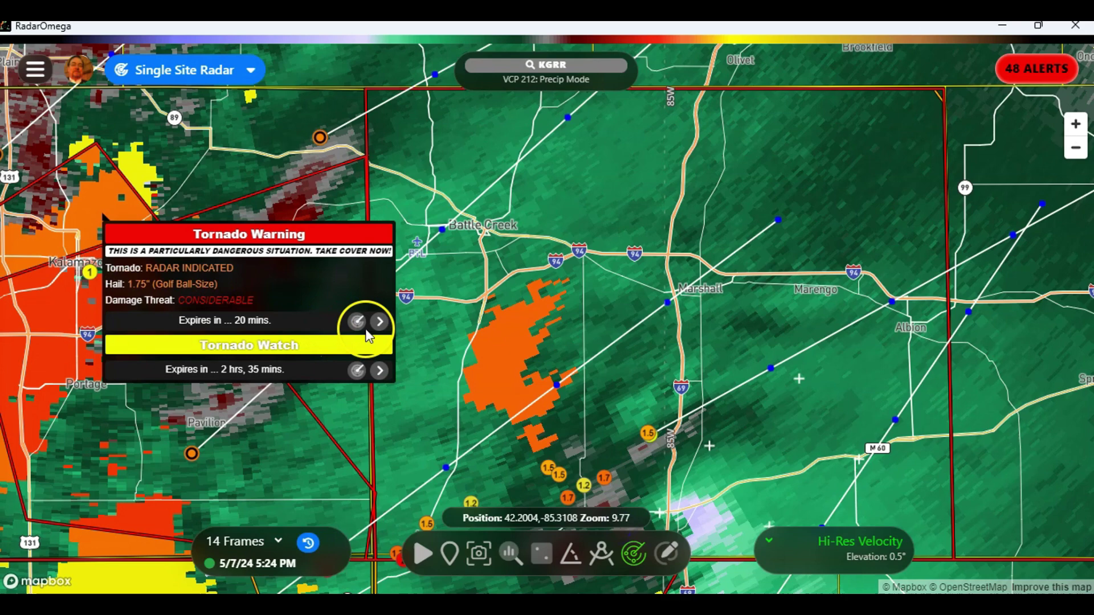
click(357, 321)
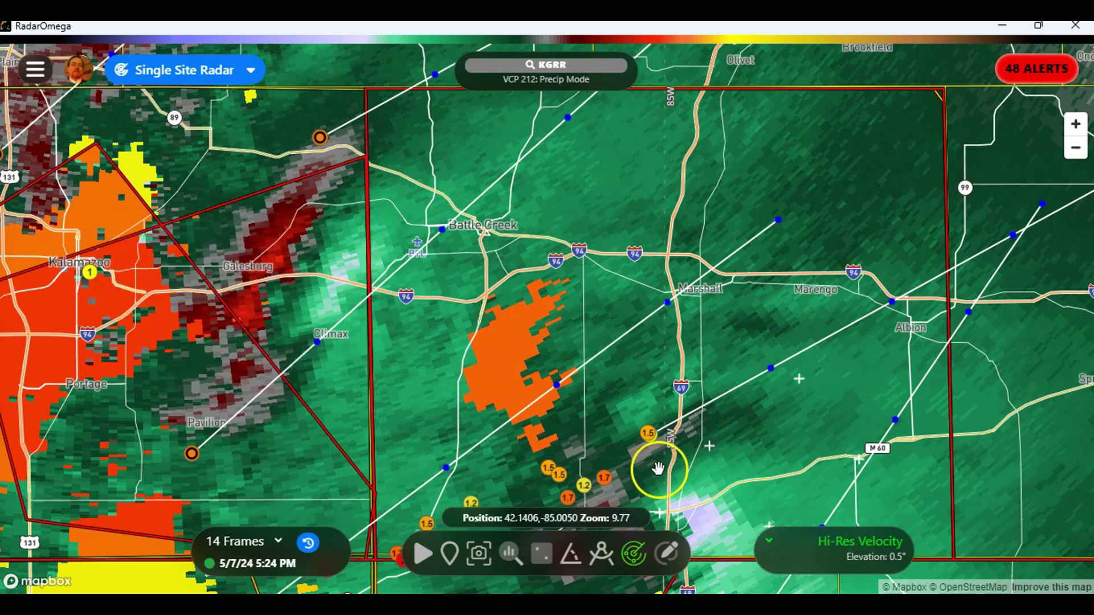
- Turn on the data inspector and sample velocity values between Kalamazoo and Battle Creek
click(507, 552)
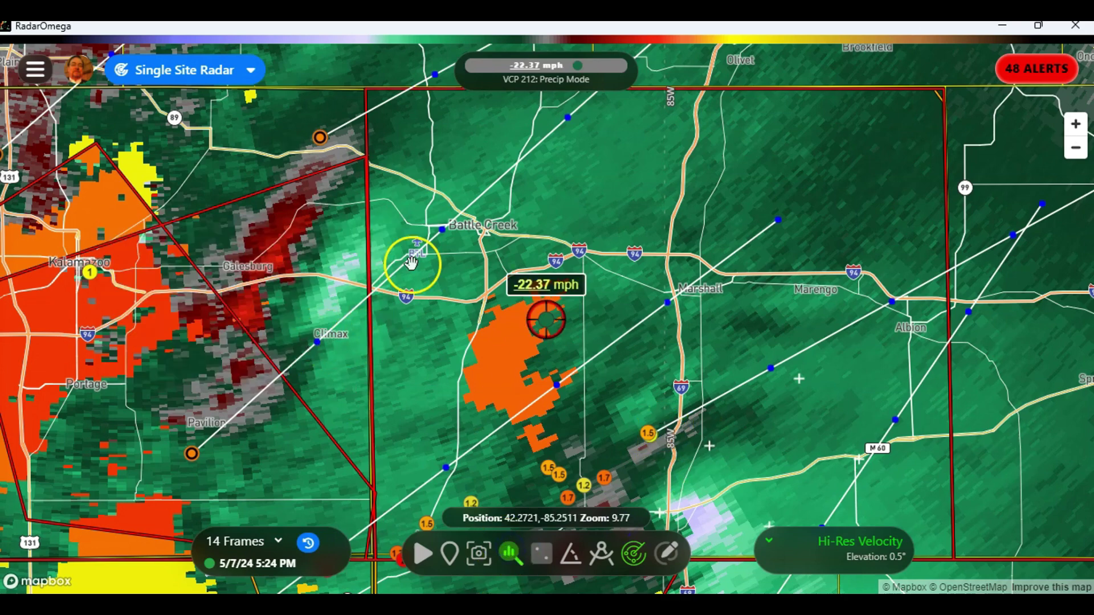
drag(334, 280, 650, 377)
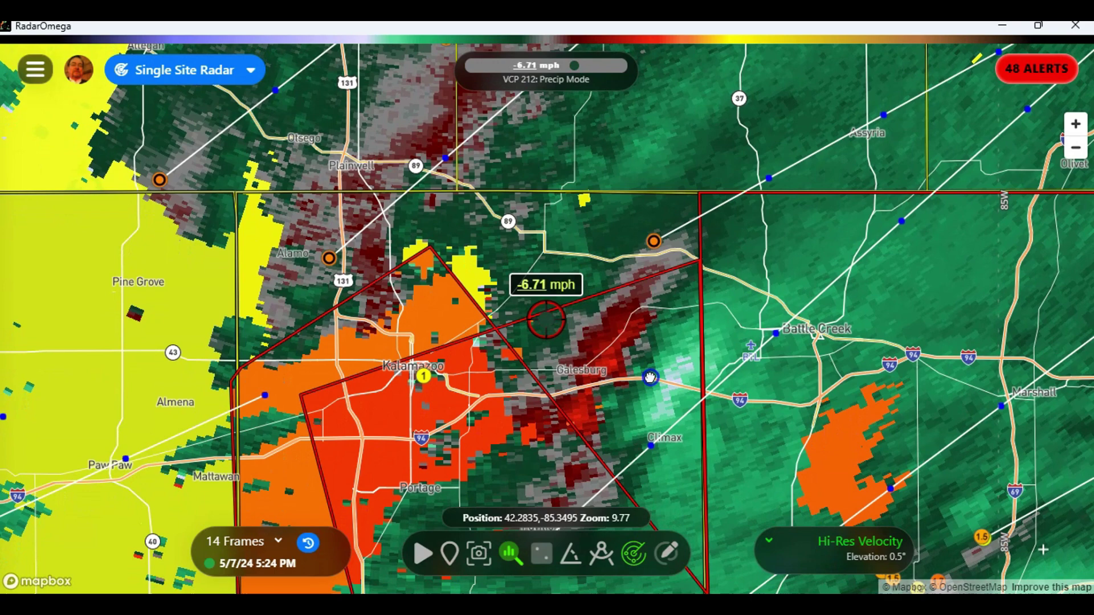
drag(649, 377, 467, 372)
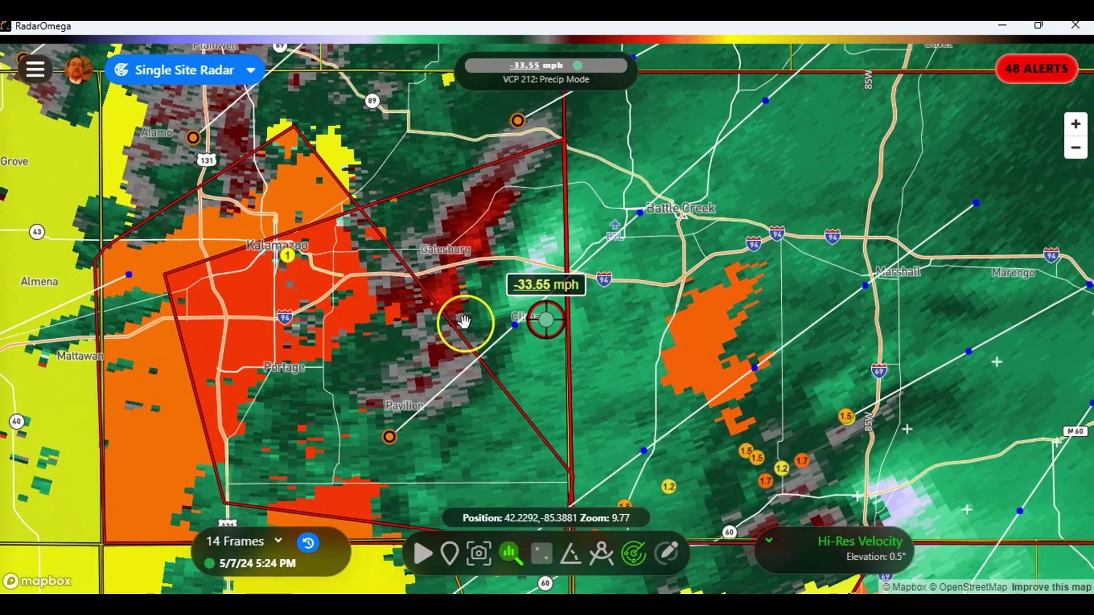
drag(647, 357, 450, 328)
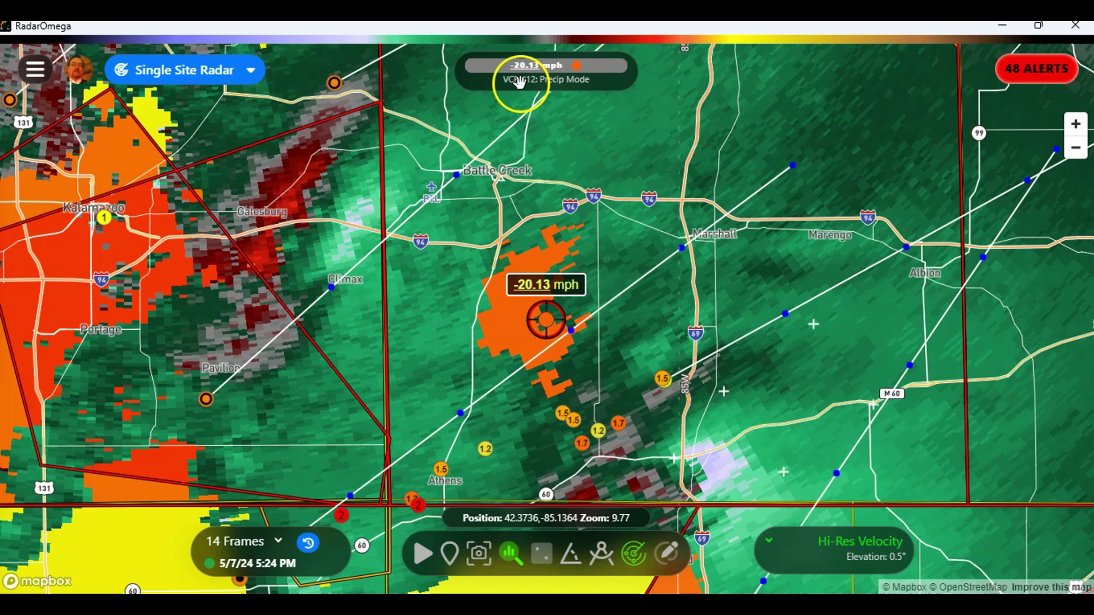
- Inspect the velocity values close up around Galesburg and Climax, on both sides of the inbound and outbound boundary
drag(325, 212, 482, 228)
scroll(423, 282, up, 3)
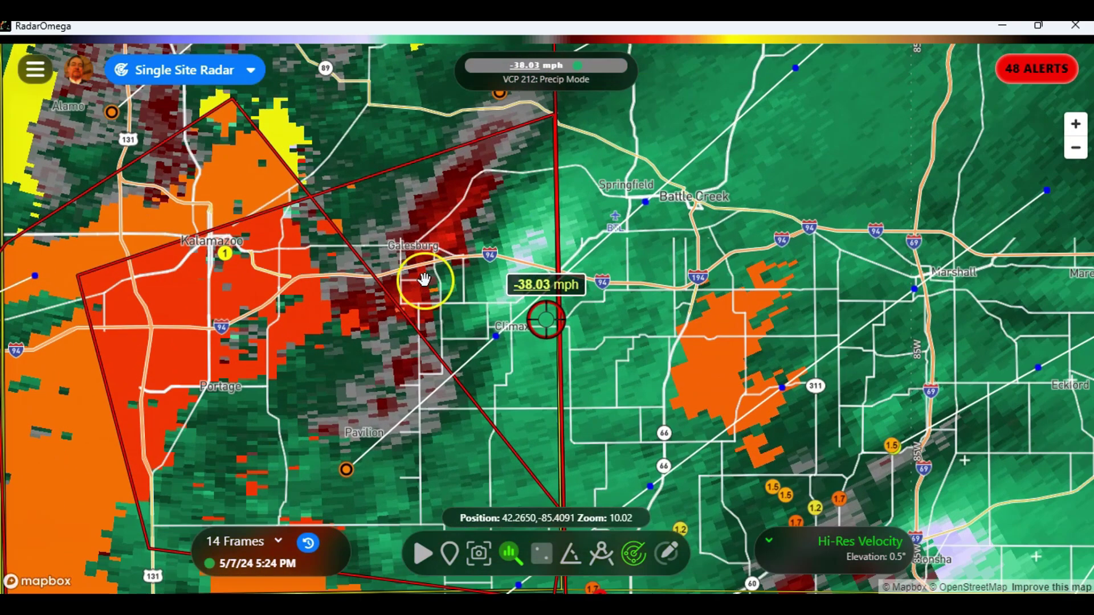
scroll(432, 266, down, 1)
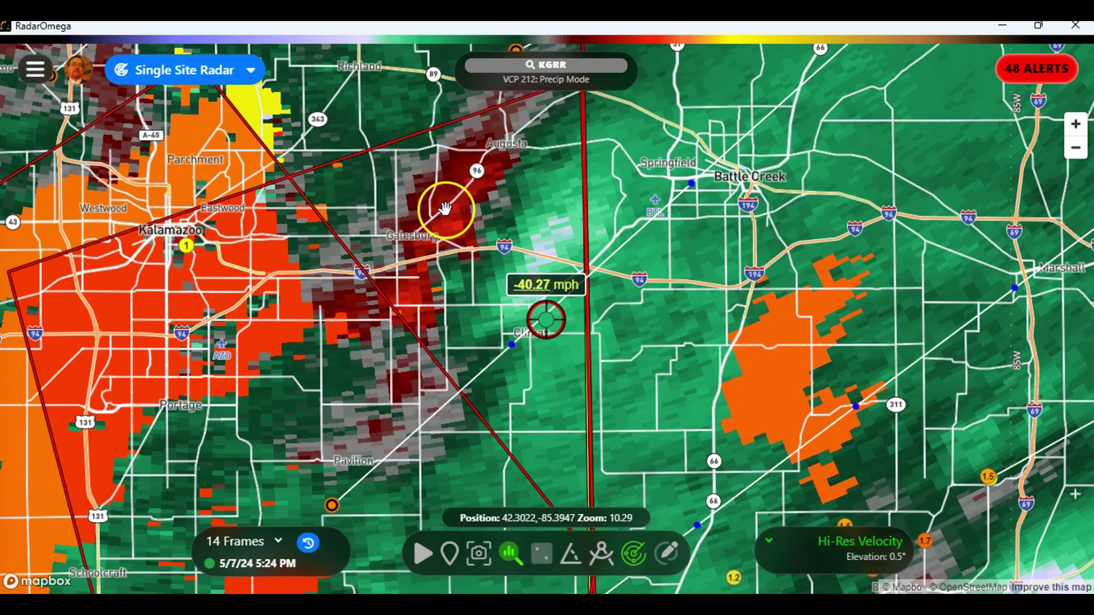
drag(459, 317, 561, 412)
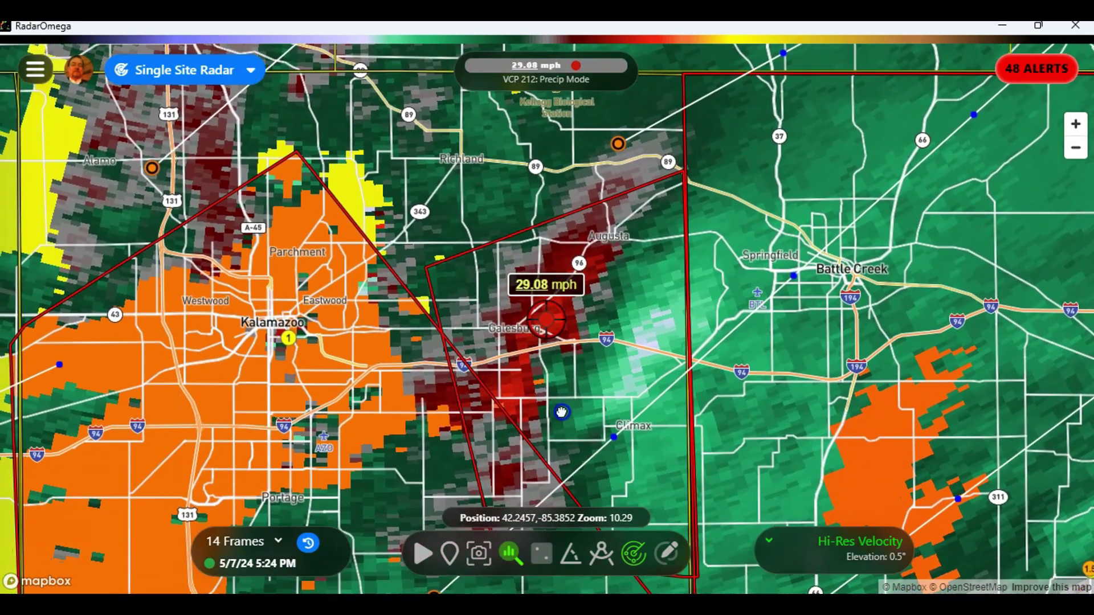
double_click(571, 343)
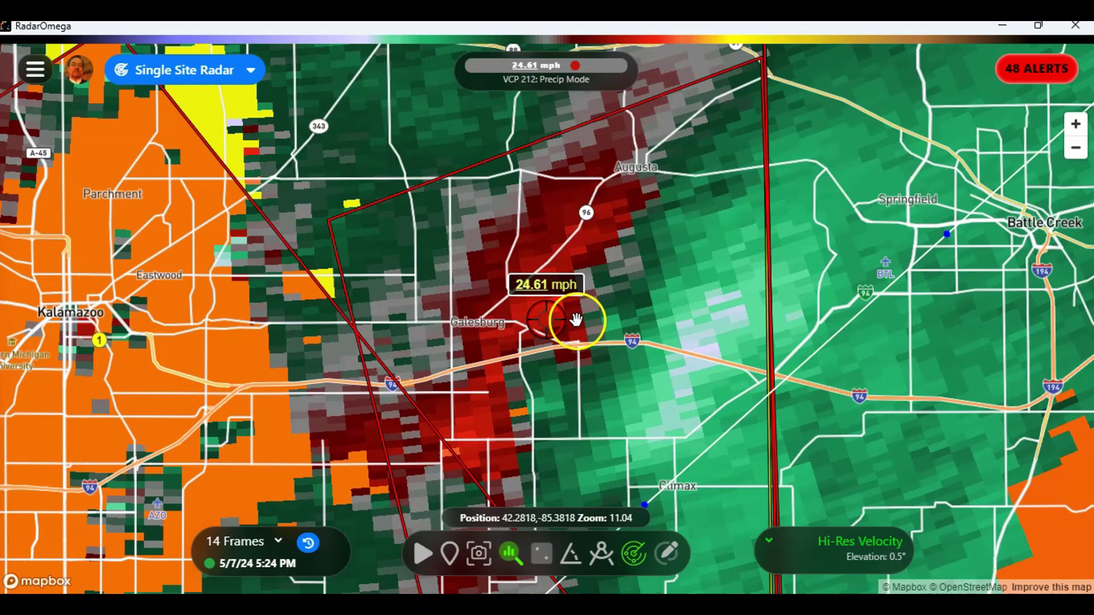
scroll(533, 309, up, 2)
drag(636, 317, 607, 353)
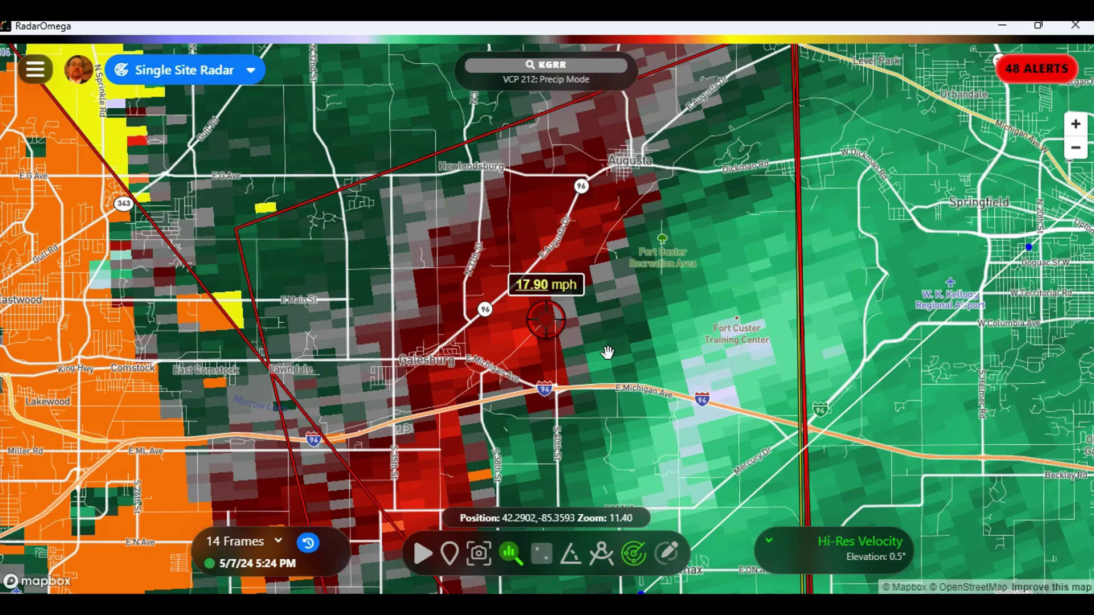
- Play the 14-frame Hi-Res Velocity loop with both Kalamazoo and Battle Creek in view
scroll(607, 333, down, 4)
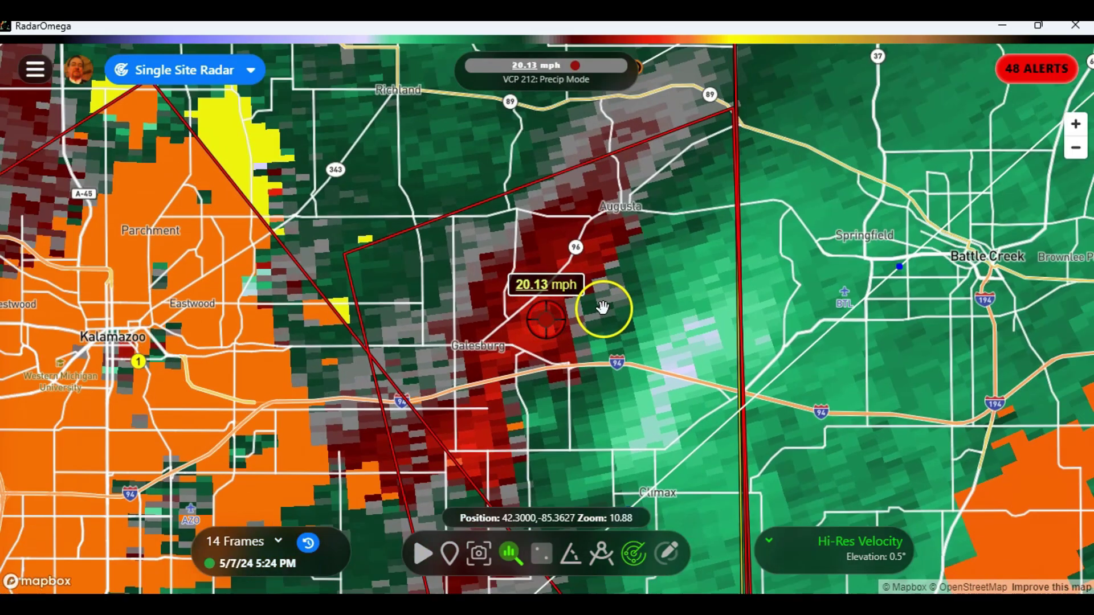
scroll(603, 308, down, 3)
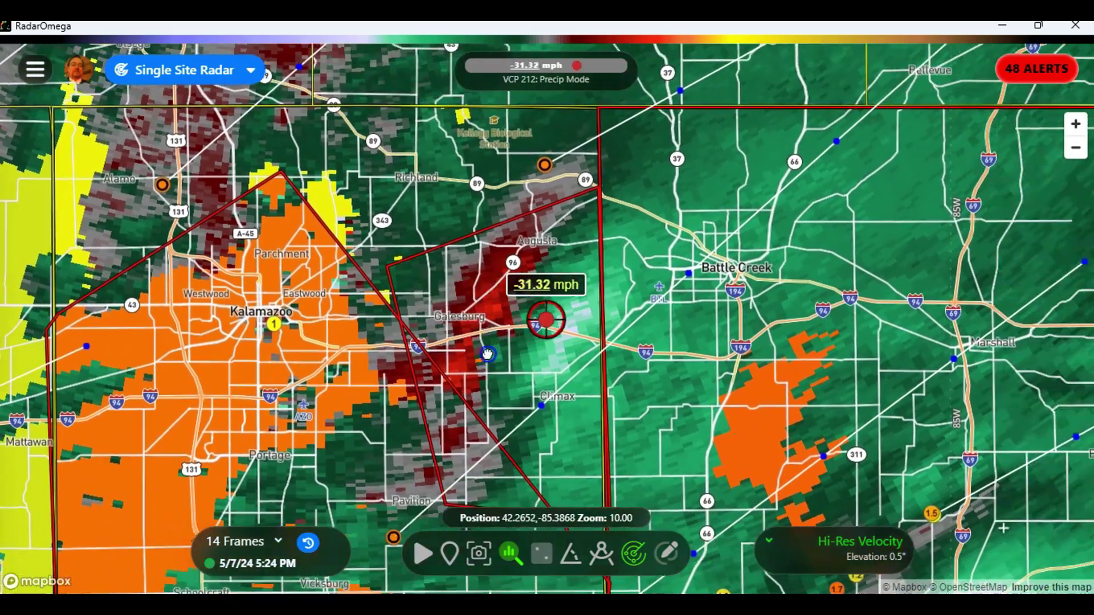
drag(414, 553, 434, 523)
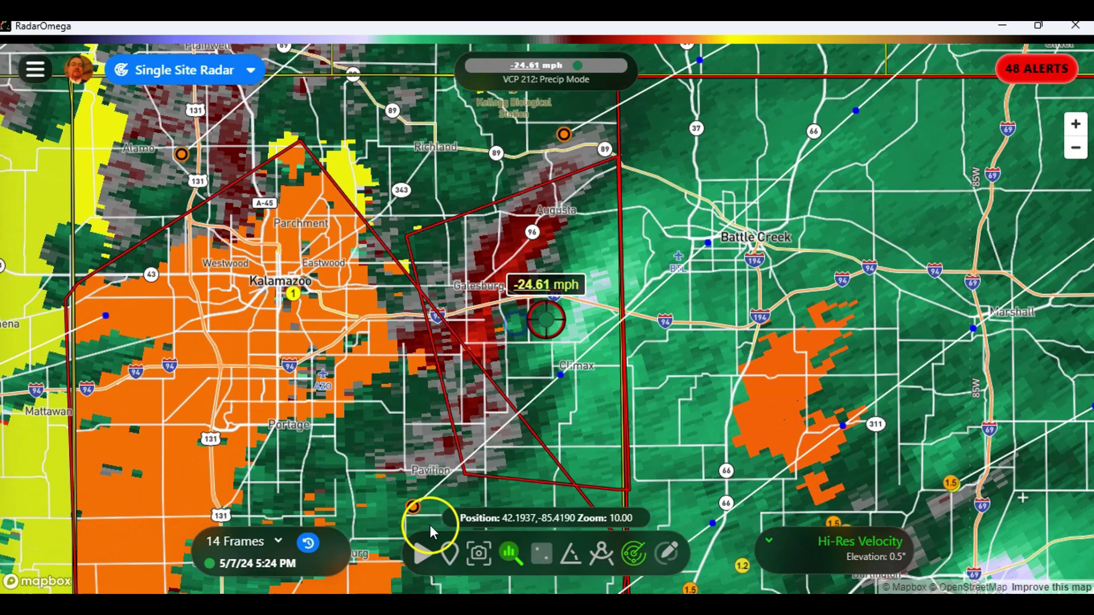
click(420, 554)
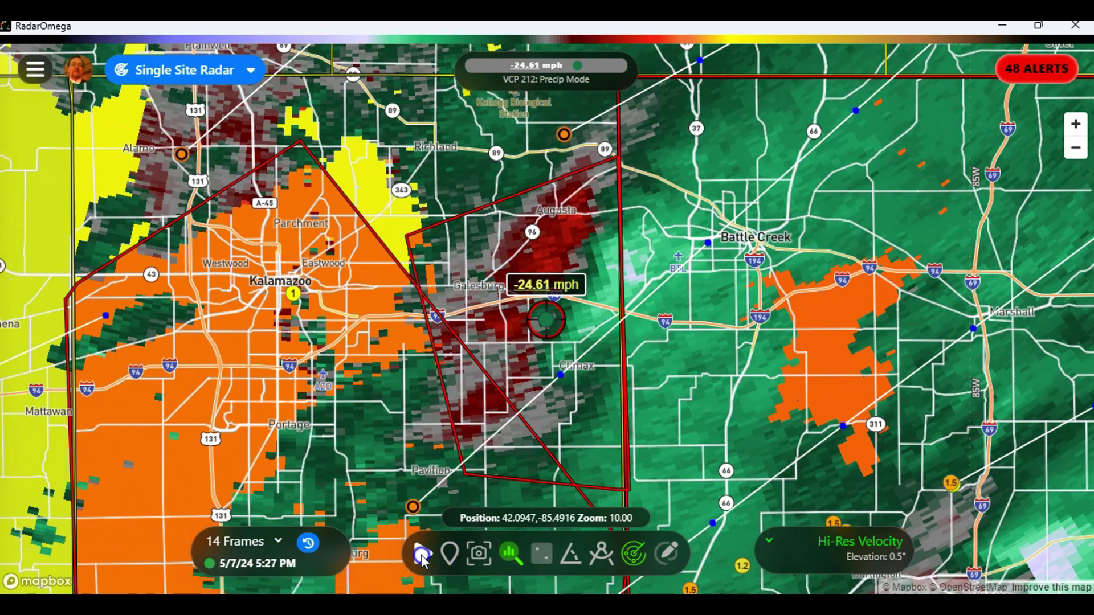
- Replay the 14-frame Hi-Res Velocity loop, switch off the data inspector, and stop the loop
click(421, 555)
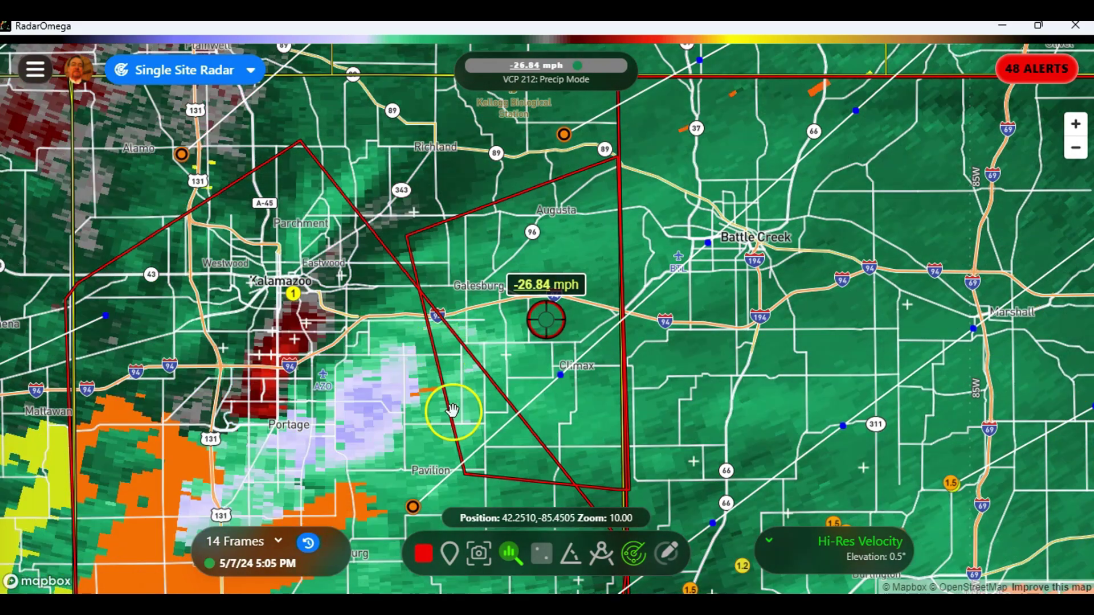
mouse_move(503, 572)
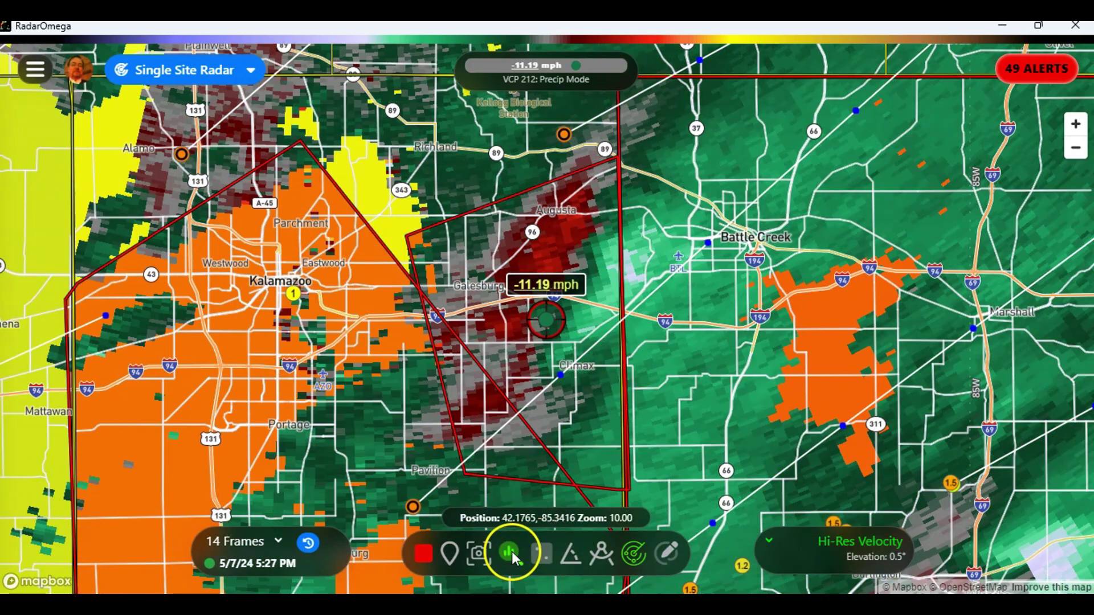
click(512, 551)
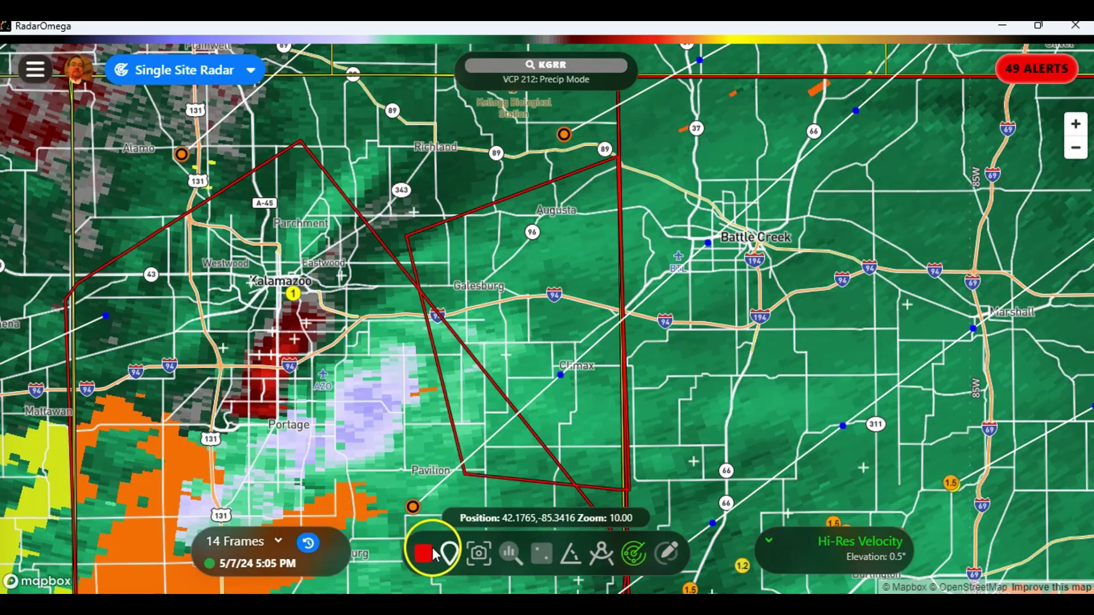
click(424, 552)
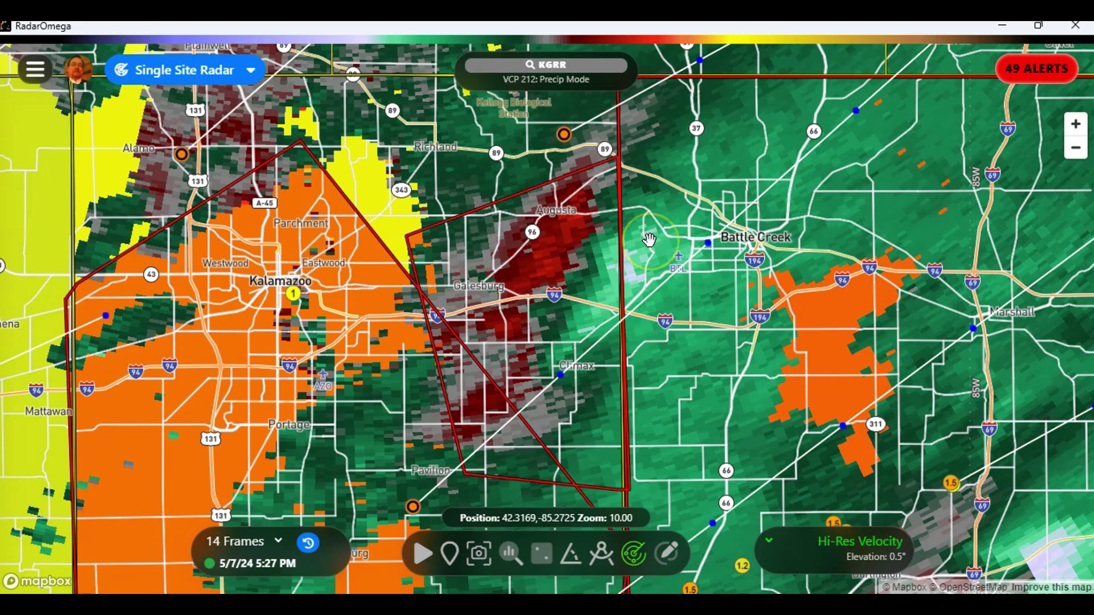
- View the attribute details of storm cell N2 northeast of Three Rivers, and close its popups
scroll(650, 239, down, 3)
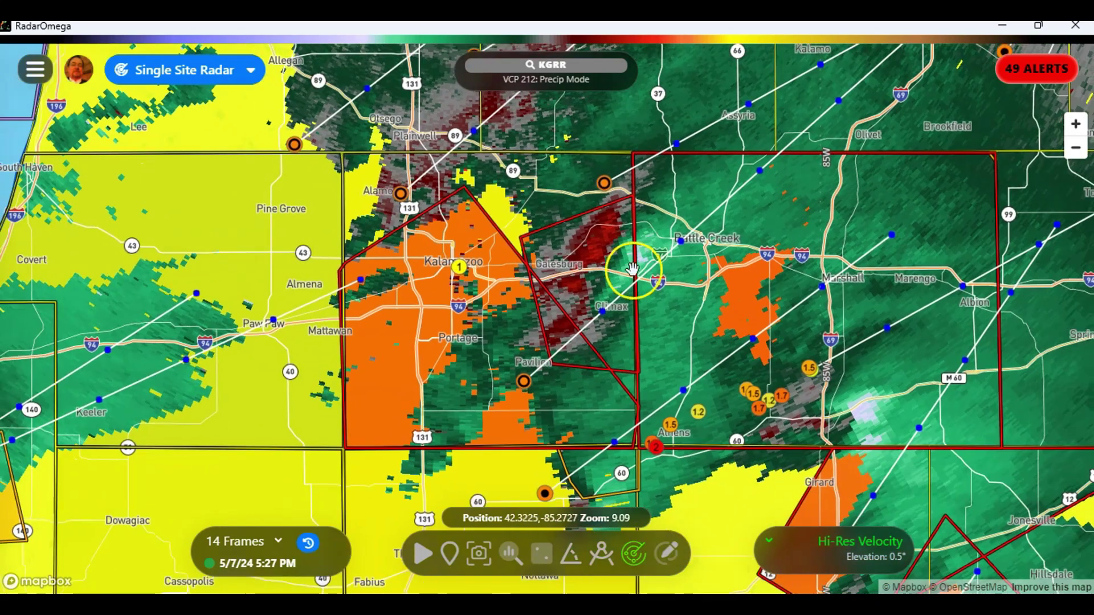
drag(605, 330, 463, 337)
drag(413, 375, 394, 397)
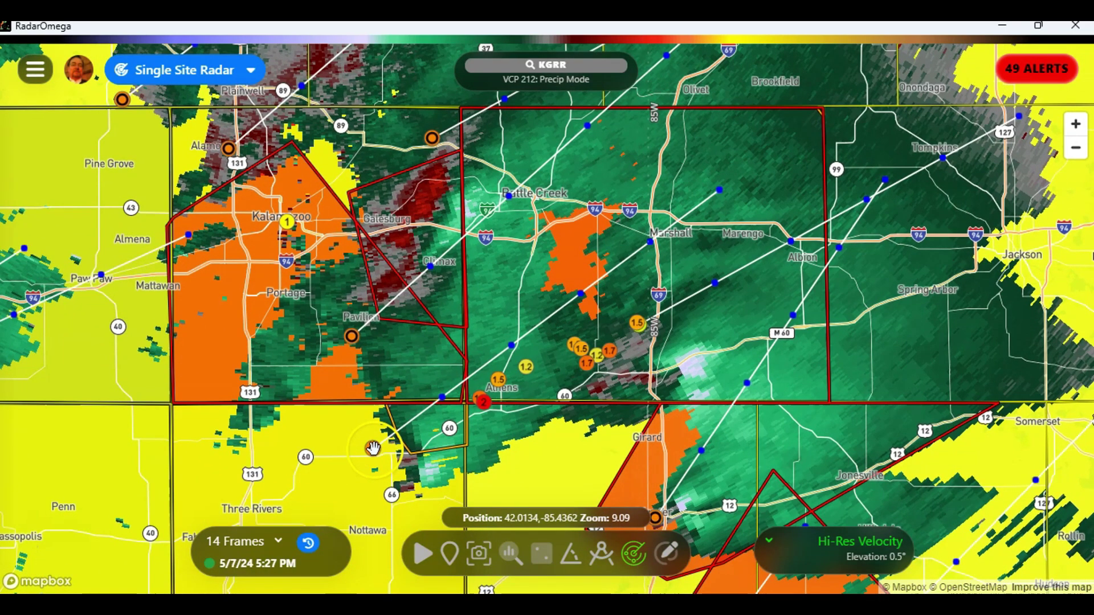
click(371, 449)
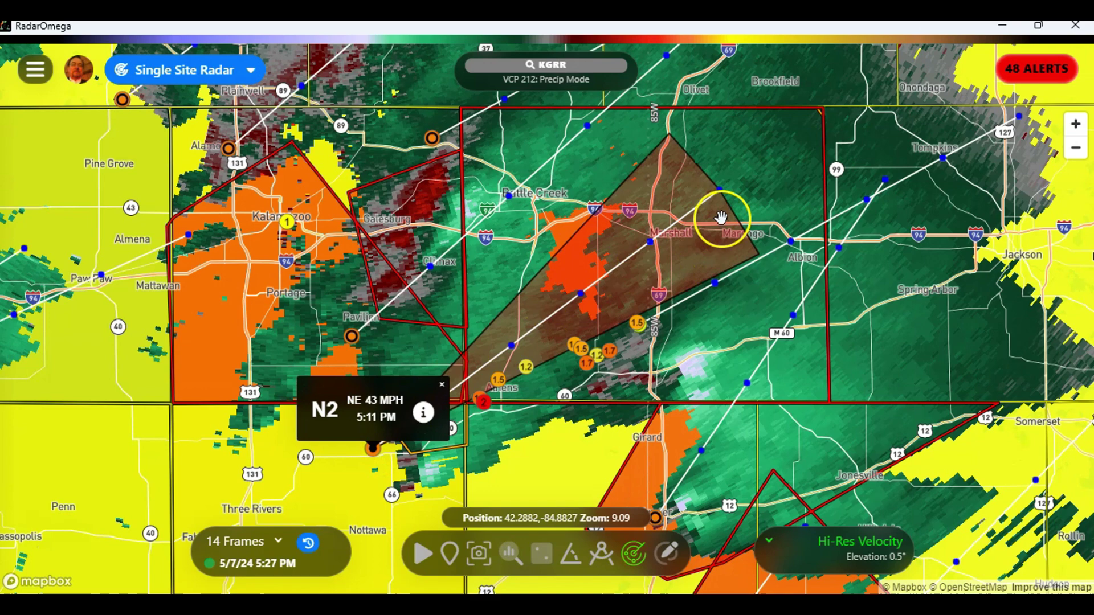
click(423, 412)
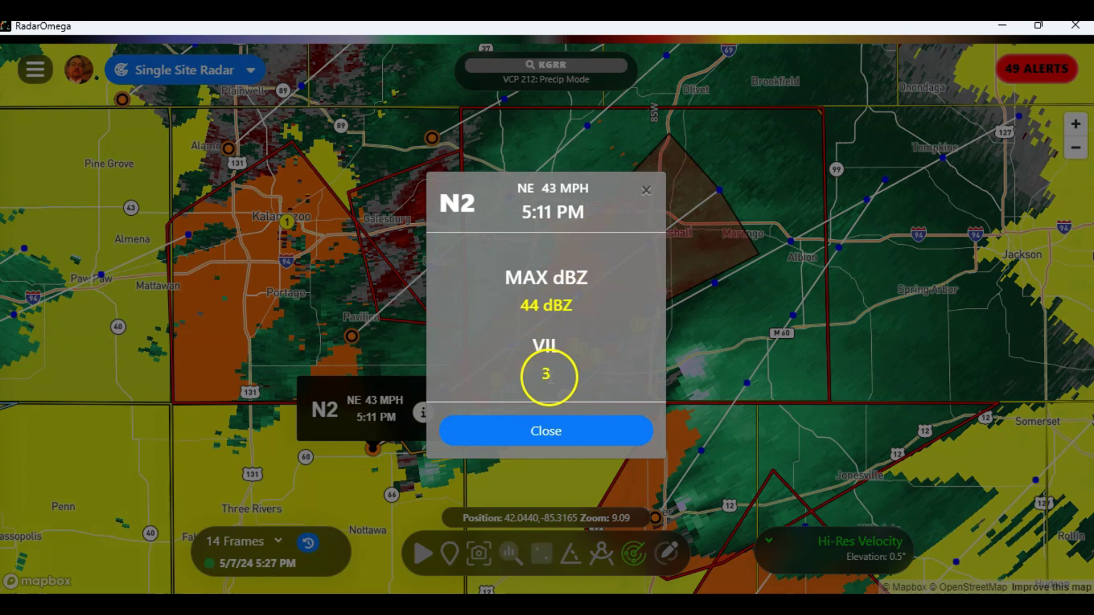
click(550, 437)
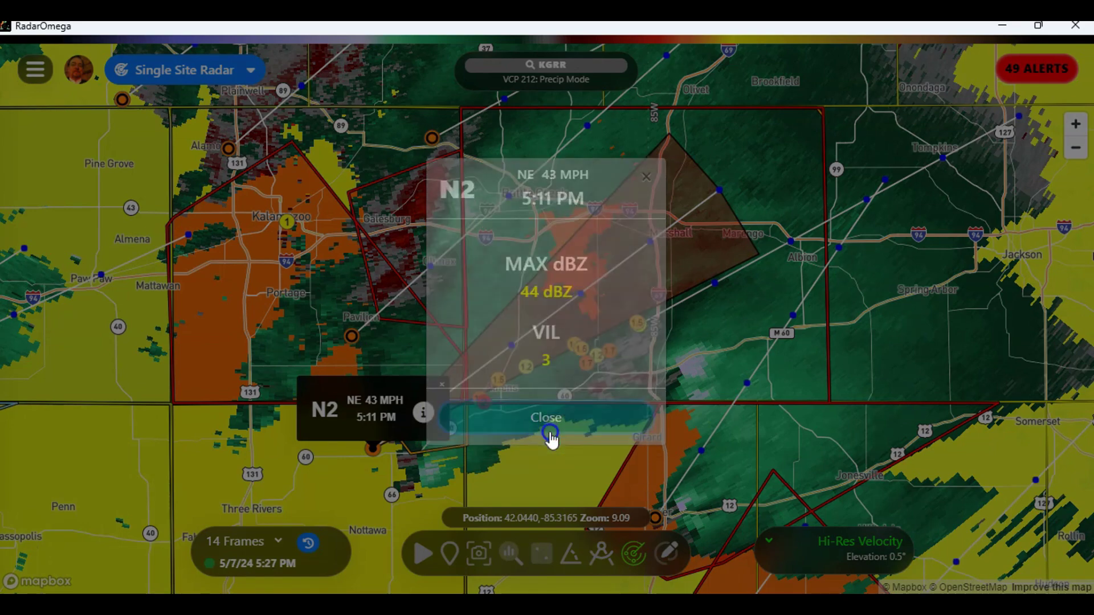
click(442, 387)
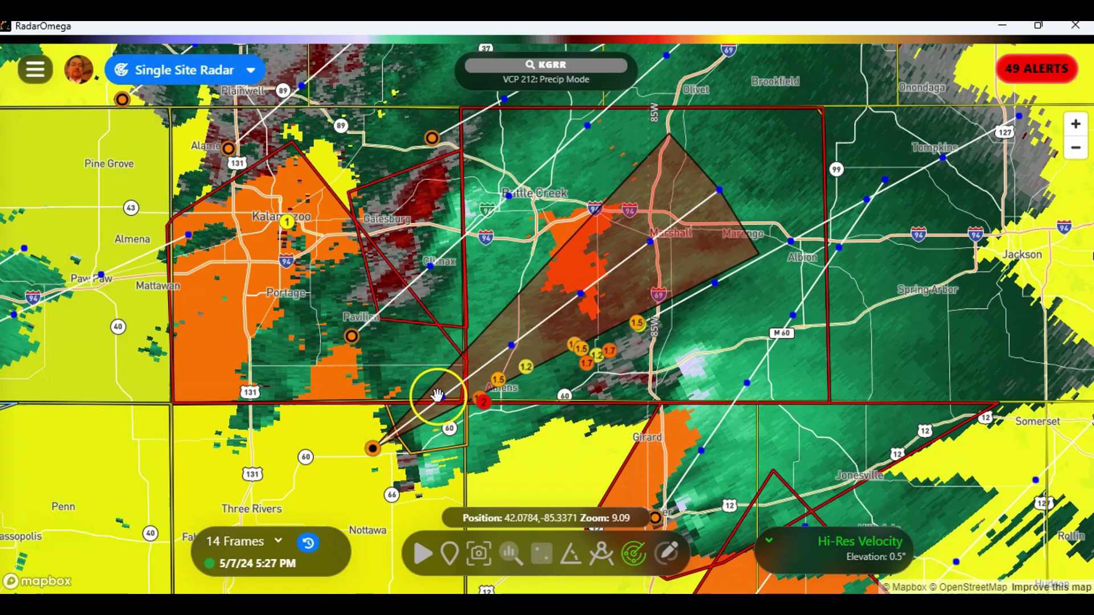
- Check the forecast arrival times at the first three points along storm cell N2's track
click(441, 397)
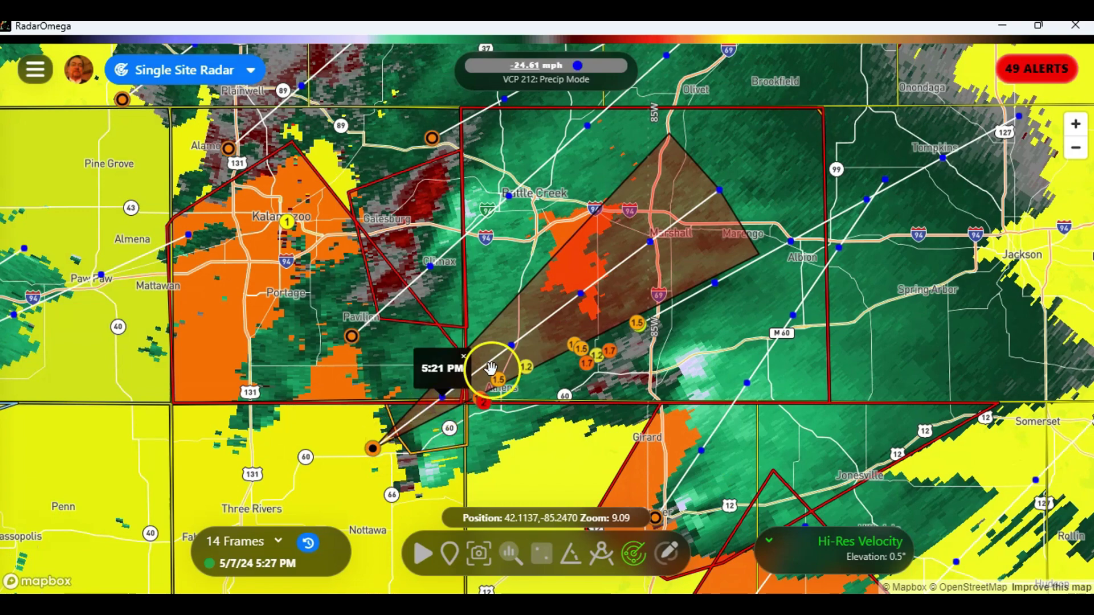
click(511, 345)
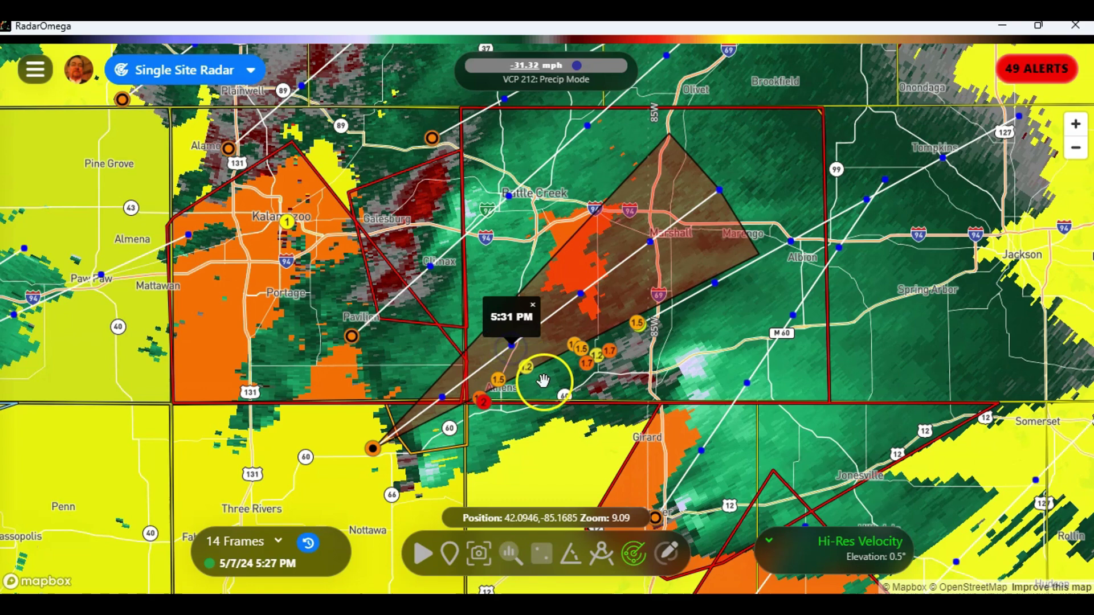
click(581, 293)
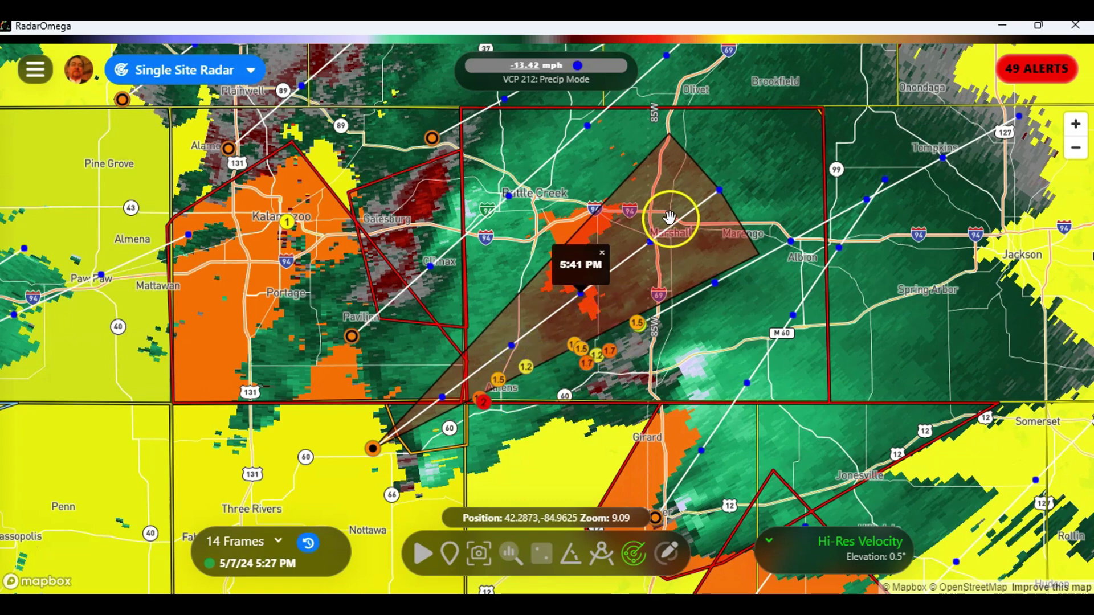
click(603, 252)
- Draw a storm track from cell N2 northeast to just past Brookfield and calculate impact times at 43 MPH
click(371, 451)
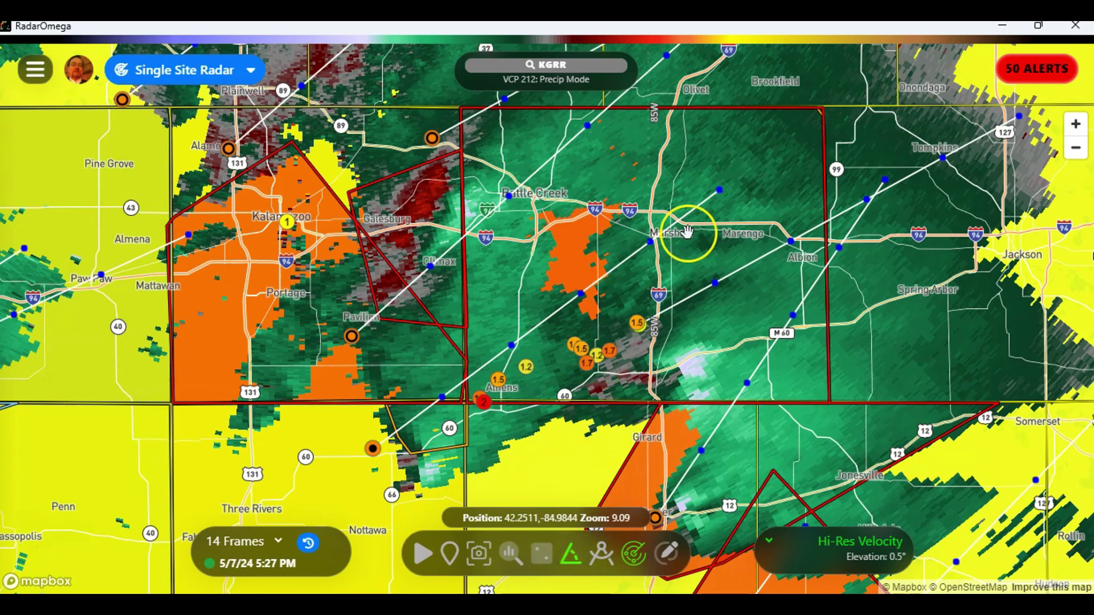
drag(395, 440, 834, 80)
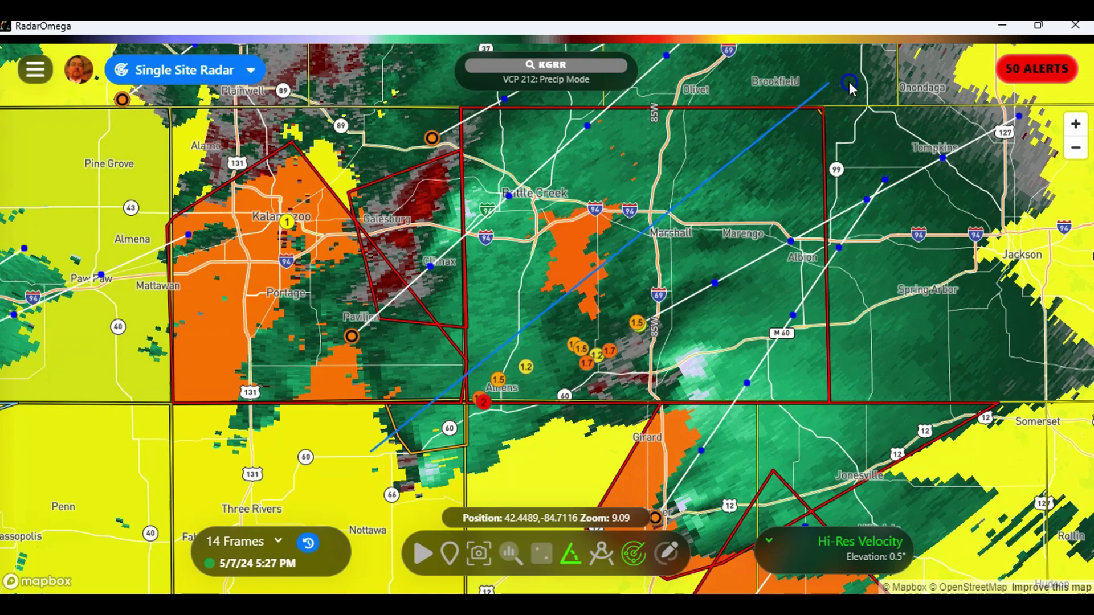
click(849, 84)
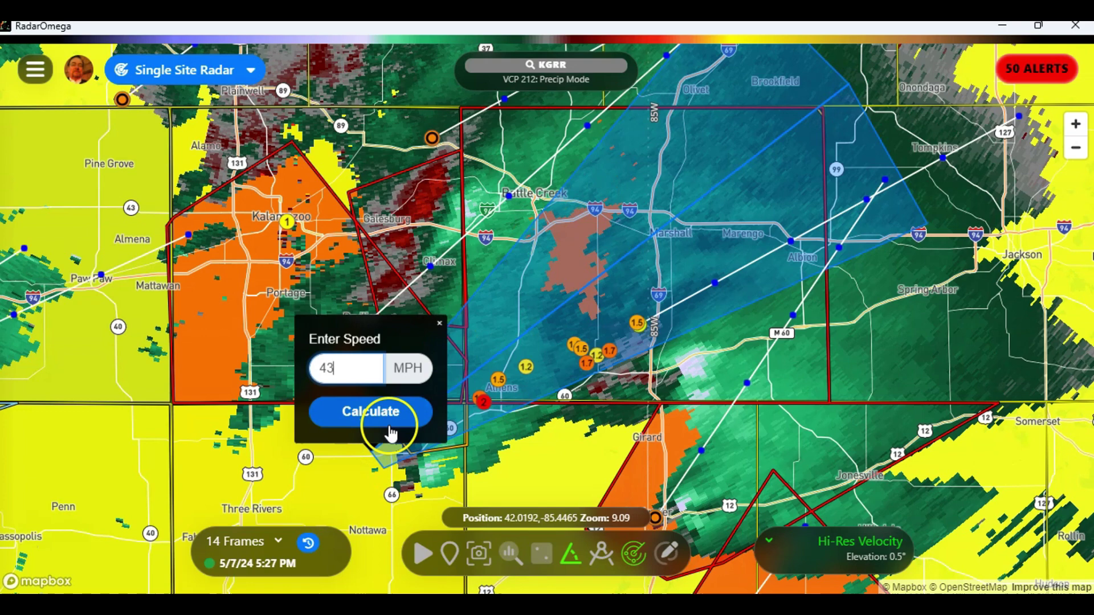
click(369, 412)
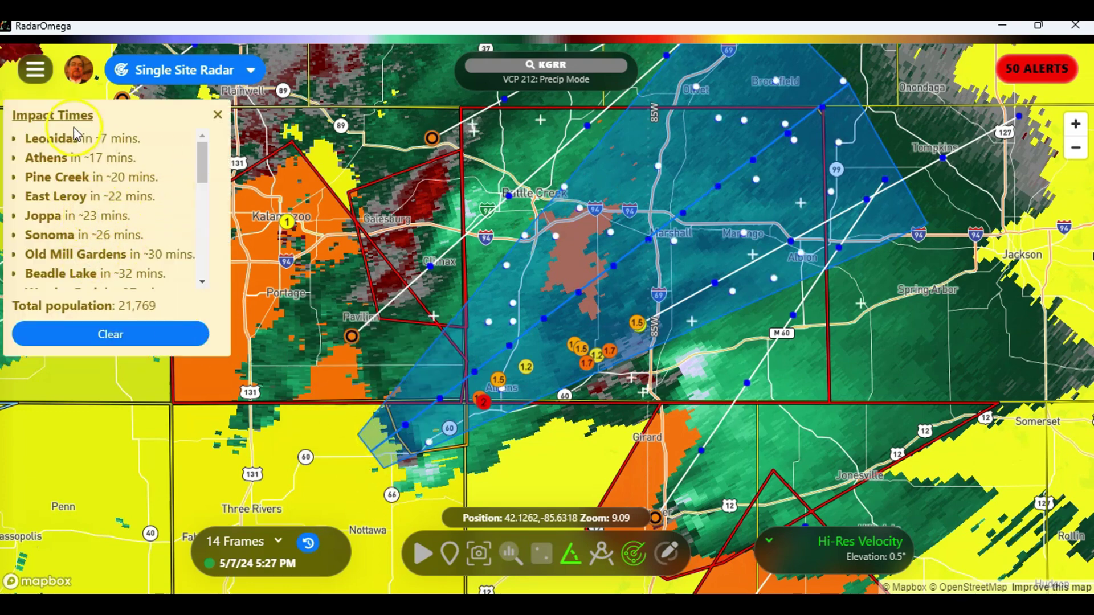
drag(207, 162, 201, 135)
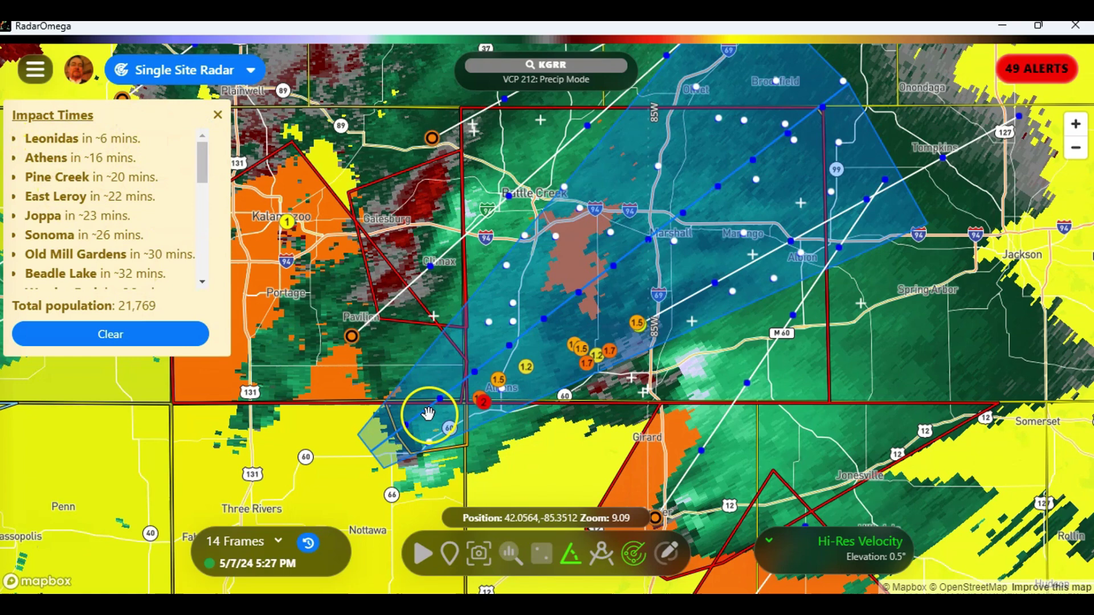
- Search for Leonidas, Michigan and mark it on the map
scroll(428, 413, up, 5)
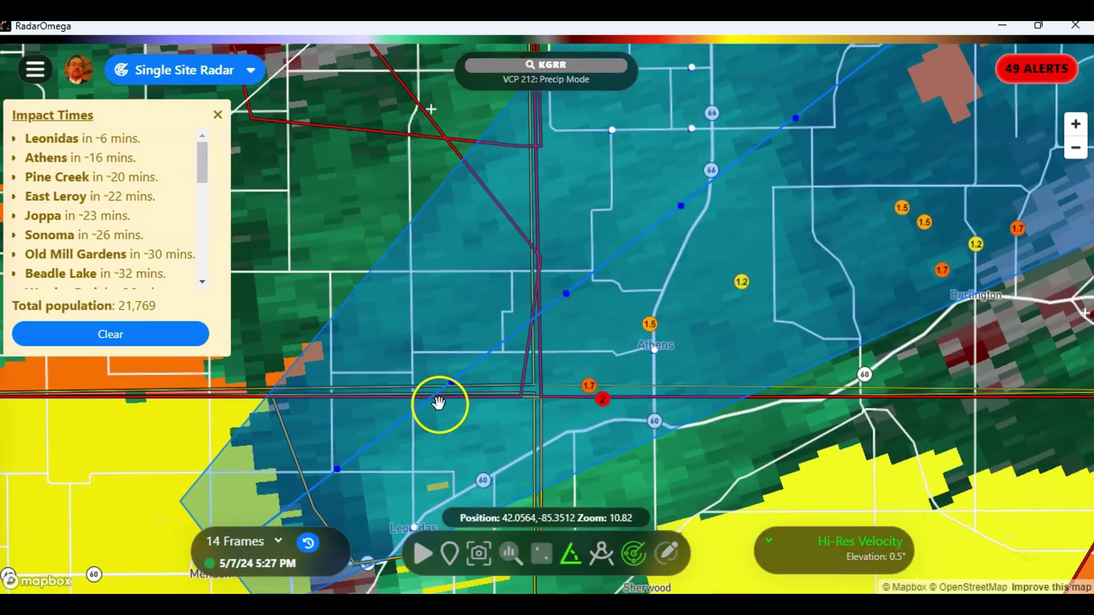
click(518, 64)
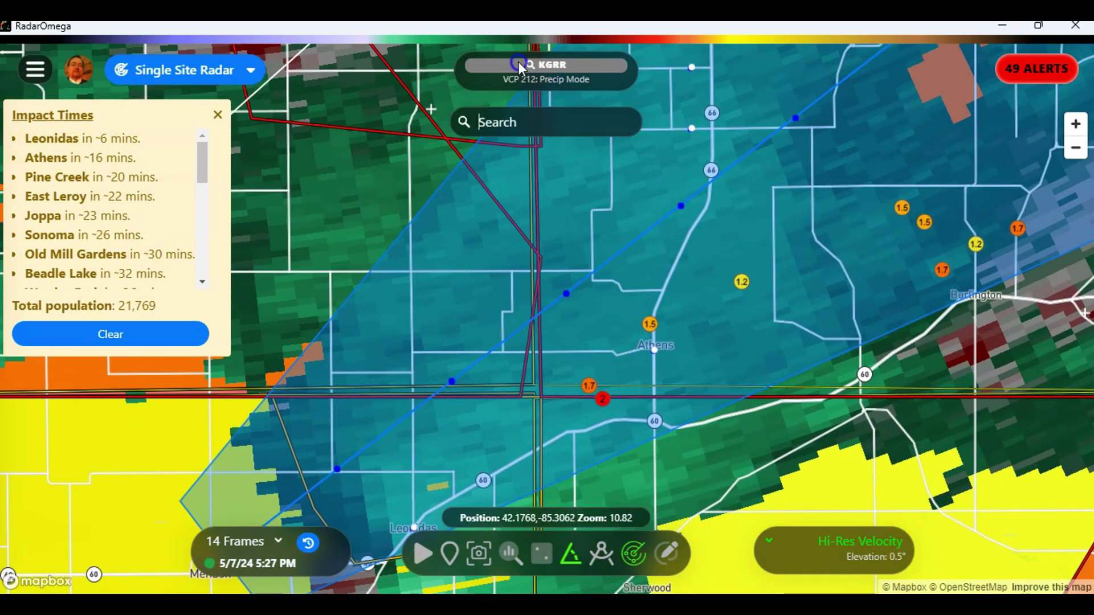
text(leo)
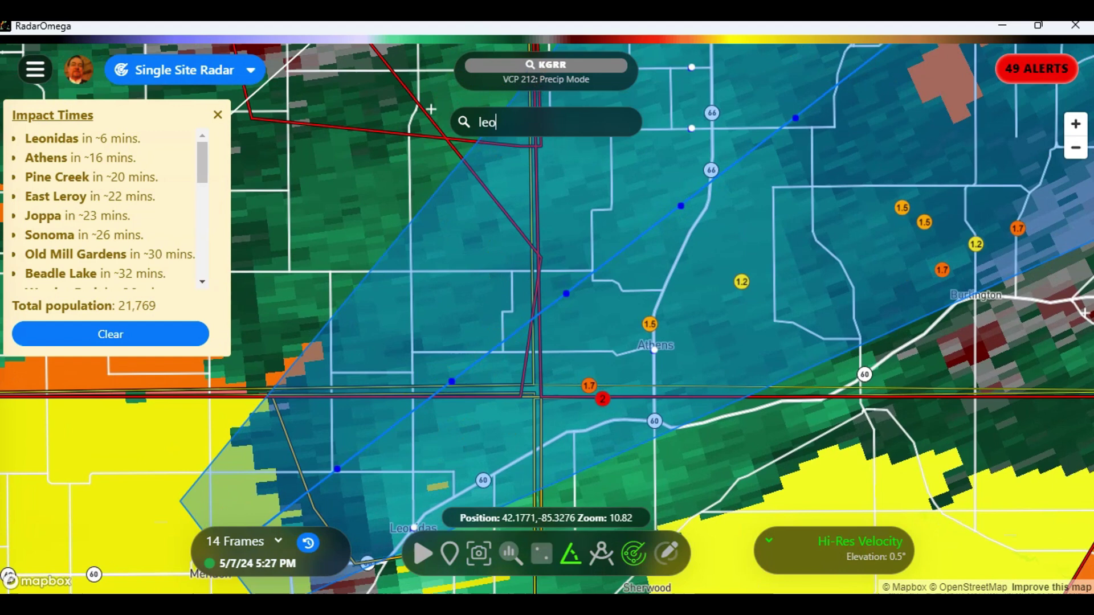
text(nid)
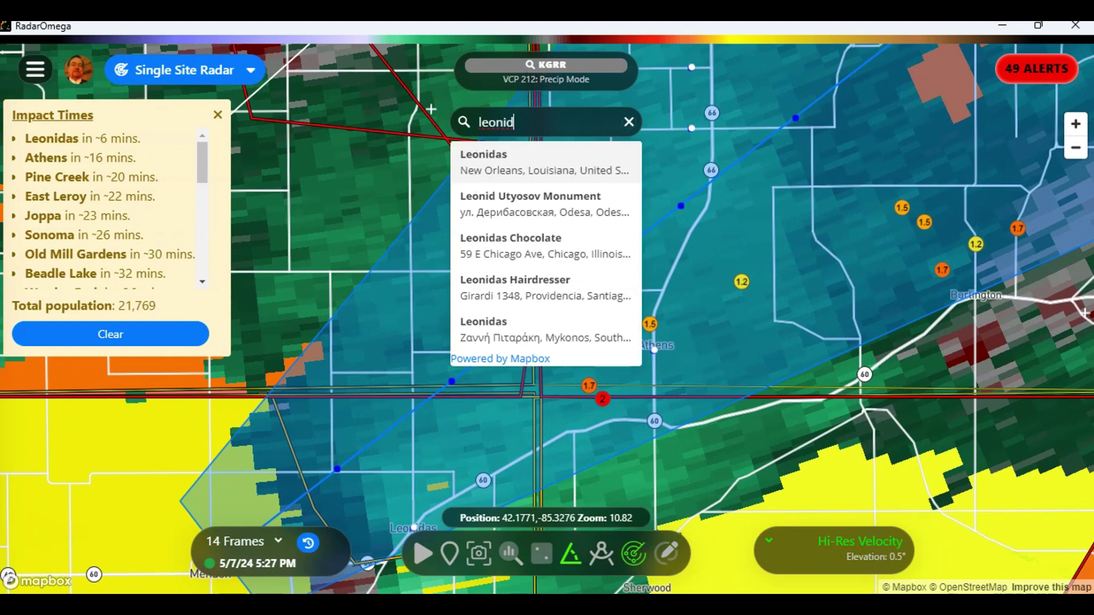
text(a m)
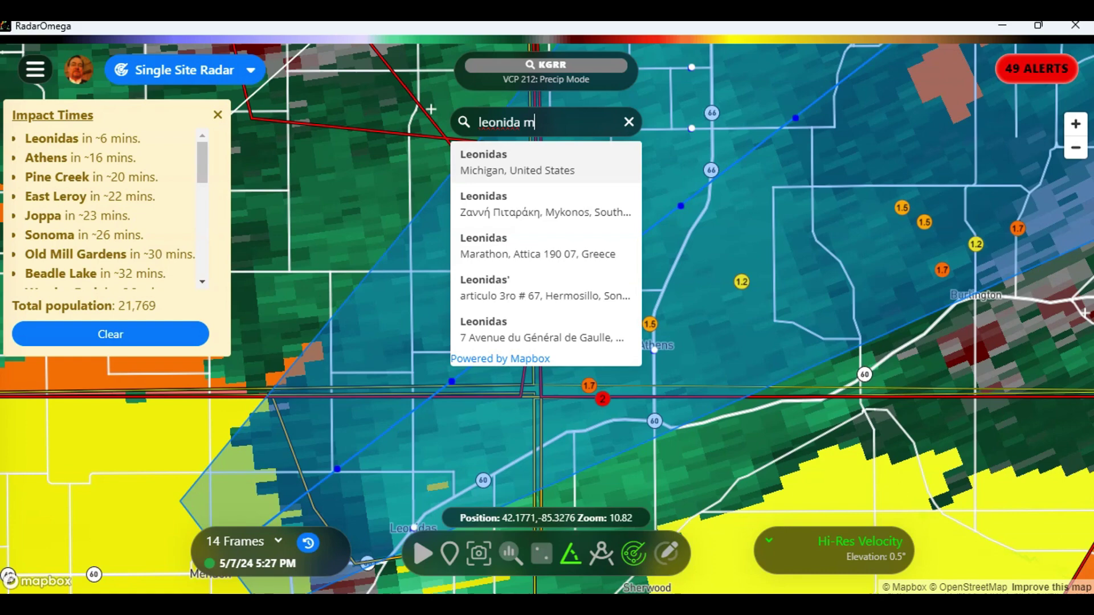
click(510, 166)
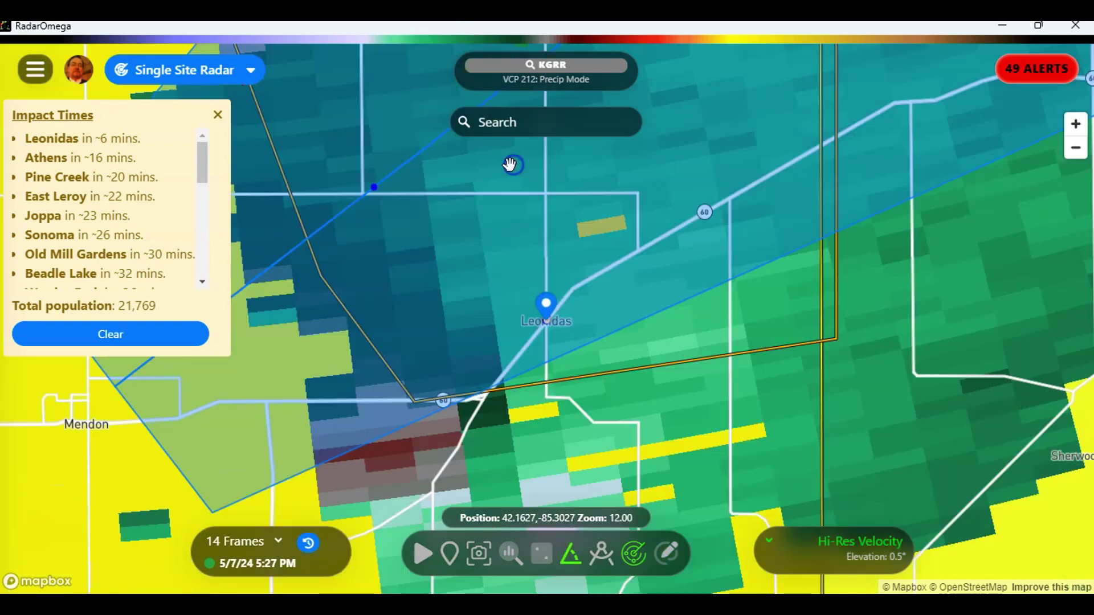
click(569, 329)
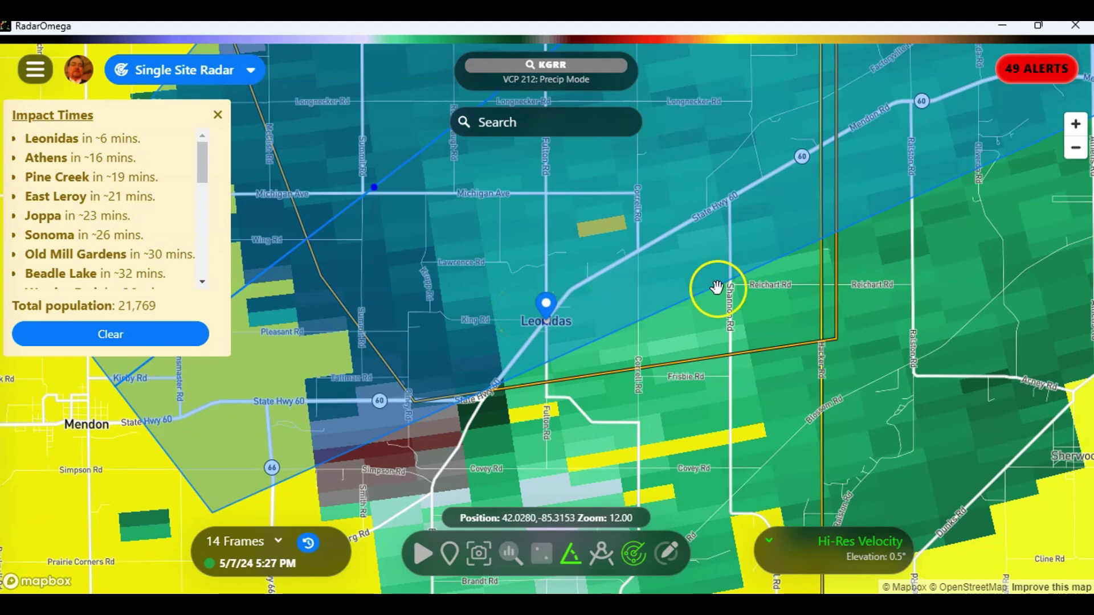
- Measure the distance from the storm track's centre line to Leonidas, and remove the measurement
click(603, 551)
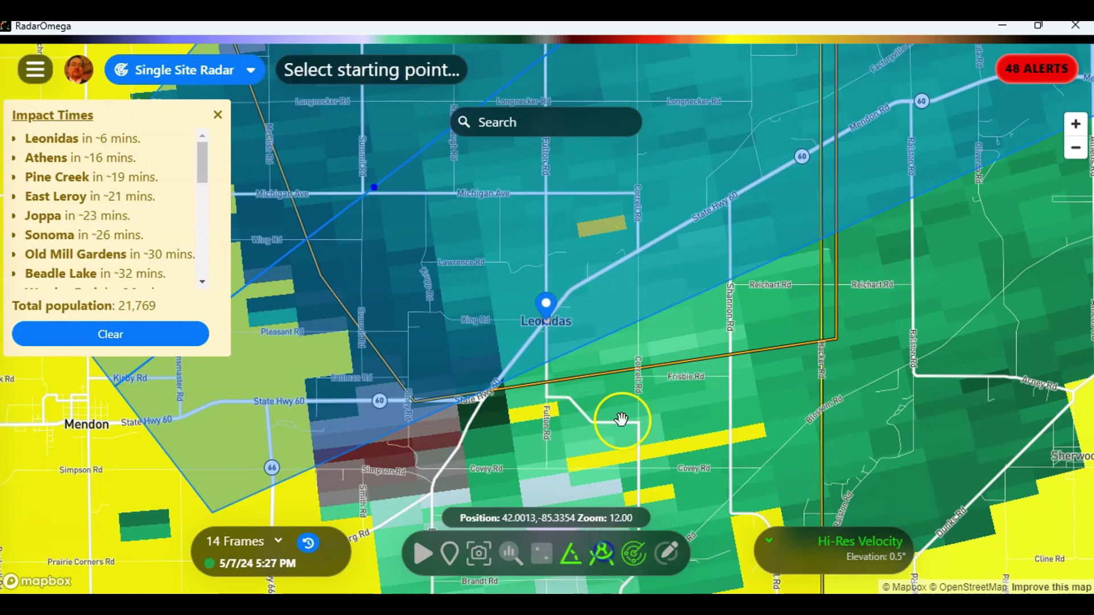
click(421, 150)
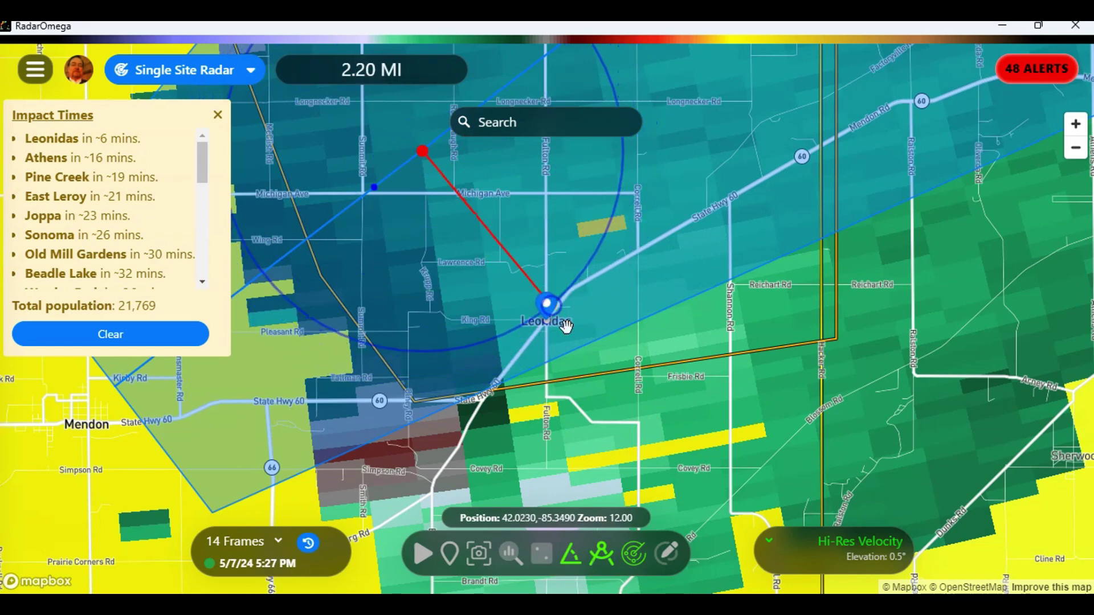
click(603, 549)
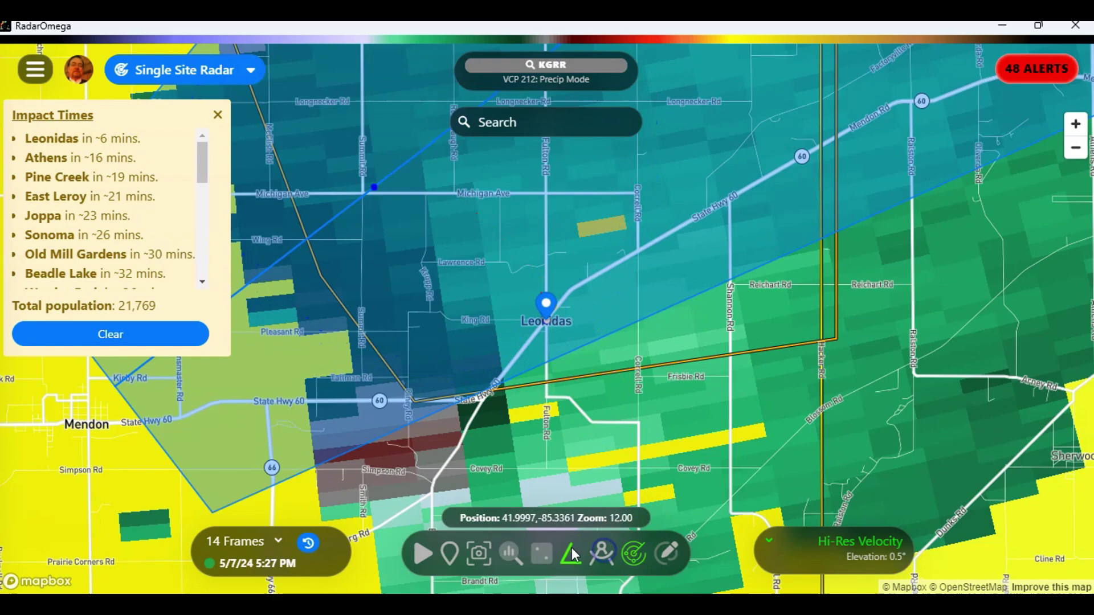
- Clear the storm track with its impact times and show the area from Kalamazoo to Jackson
scroll(758, 279, down, 5)
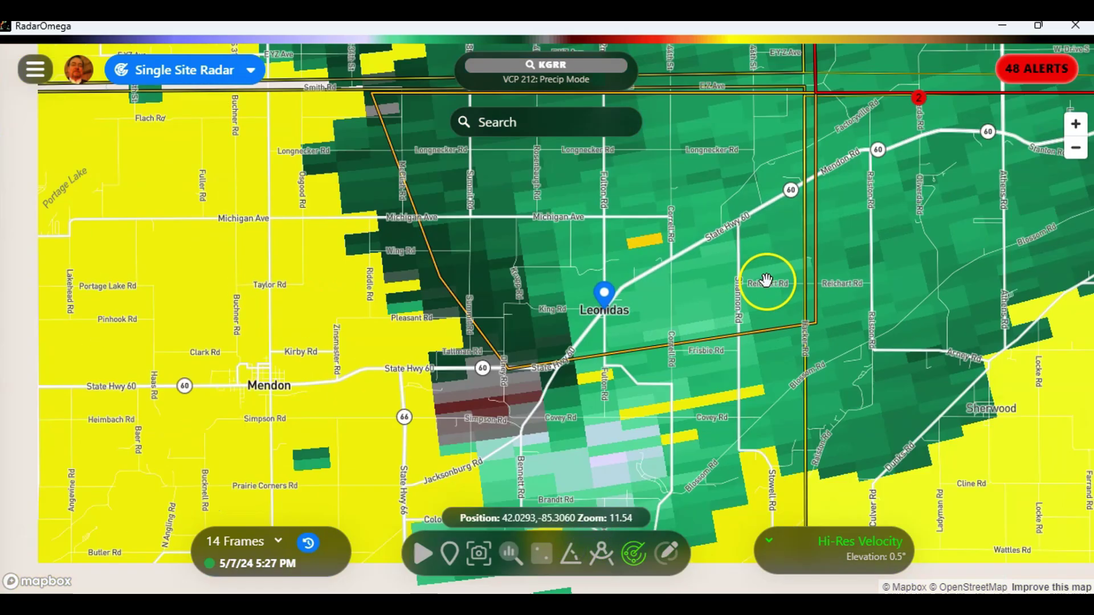
scroll(758, 284, down, 3)
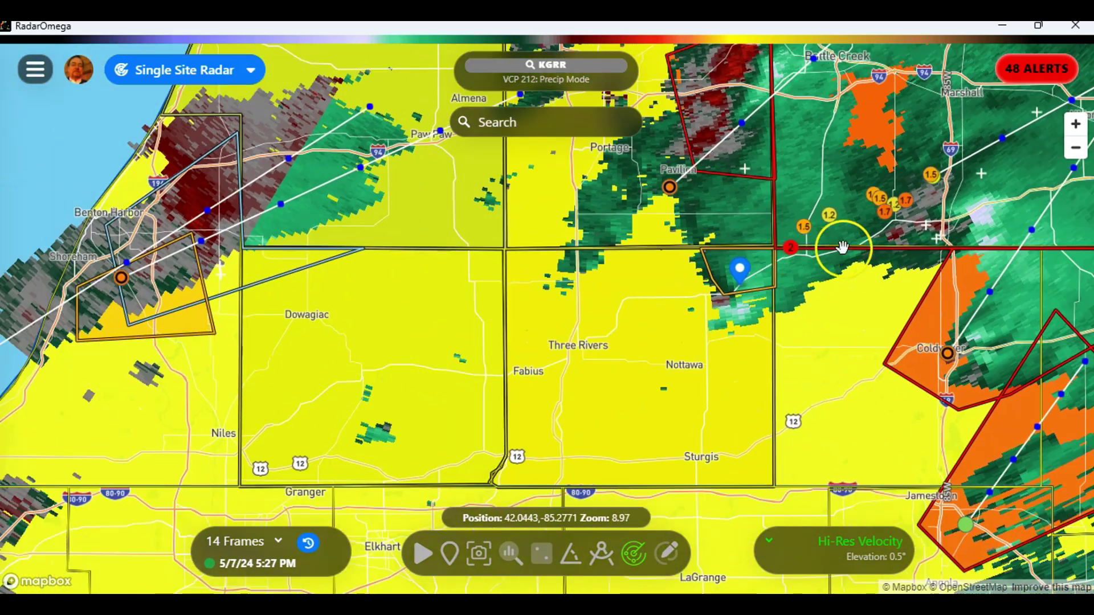
drag(780, 260, 580, 353)
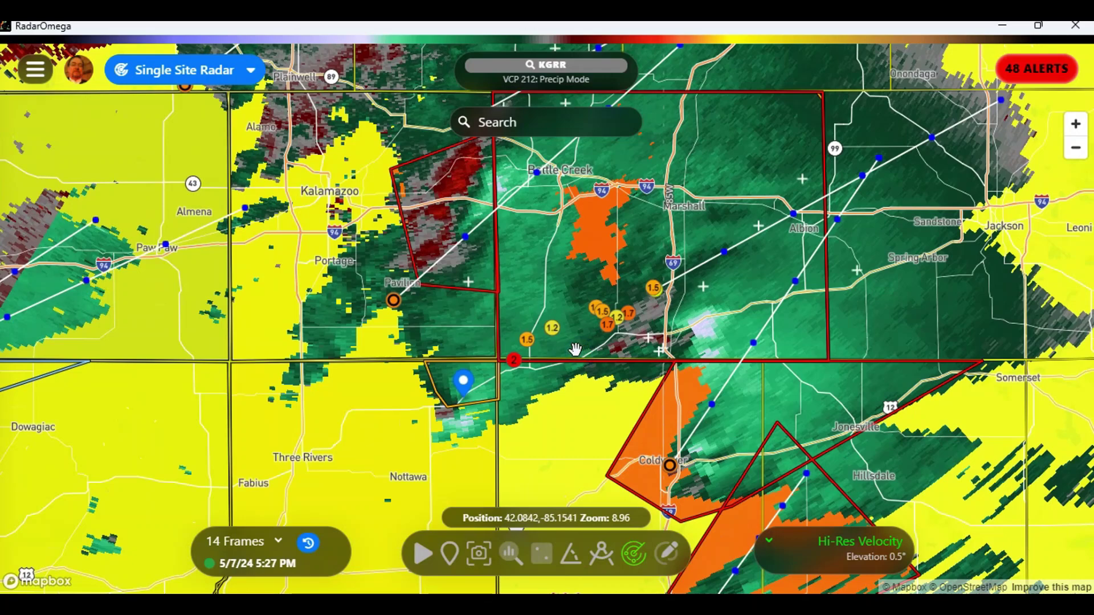
- Locate the Tornado Warning for Hillsdale and Branch, MI on the map from the active weather alerts
click(1031, 72)
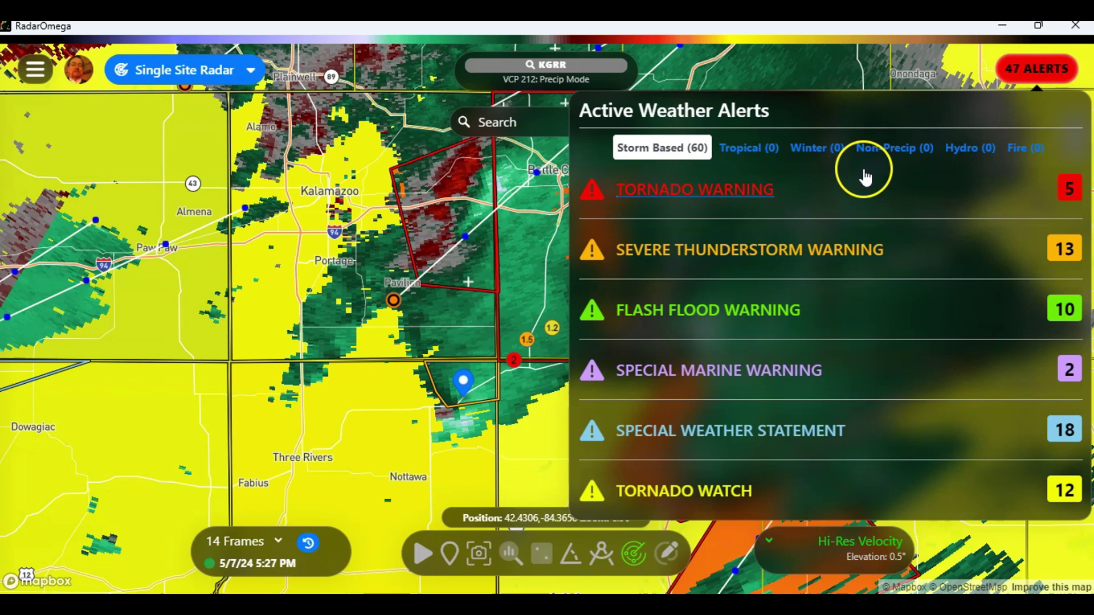
click(769, 190)
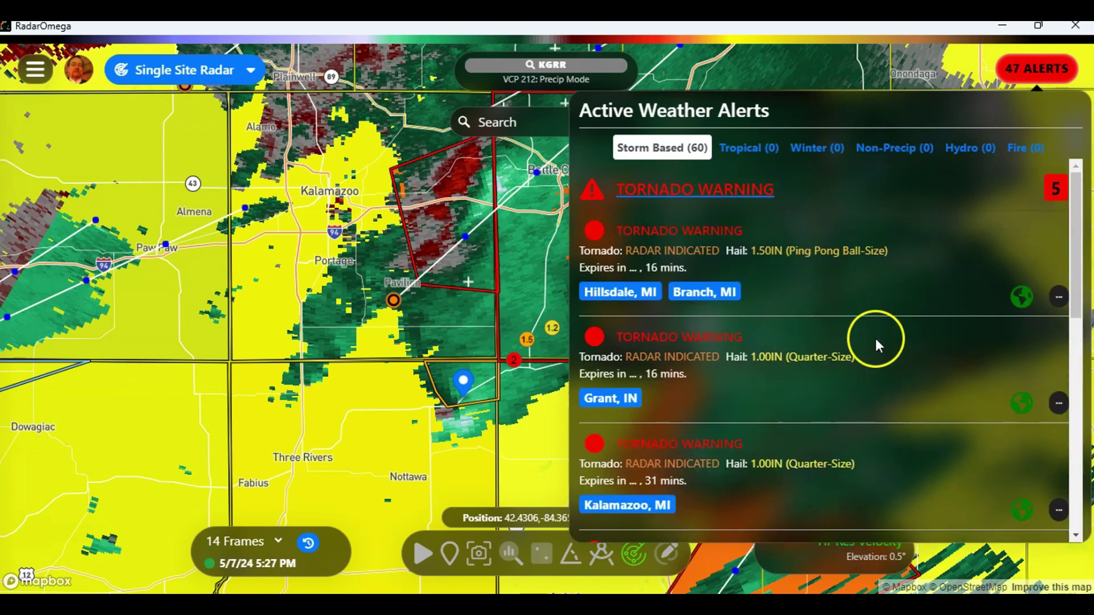
click(1023, 295)
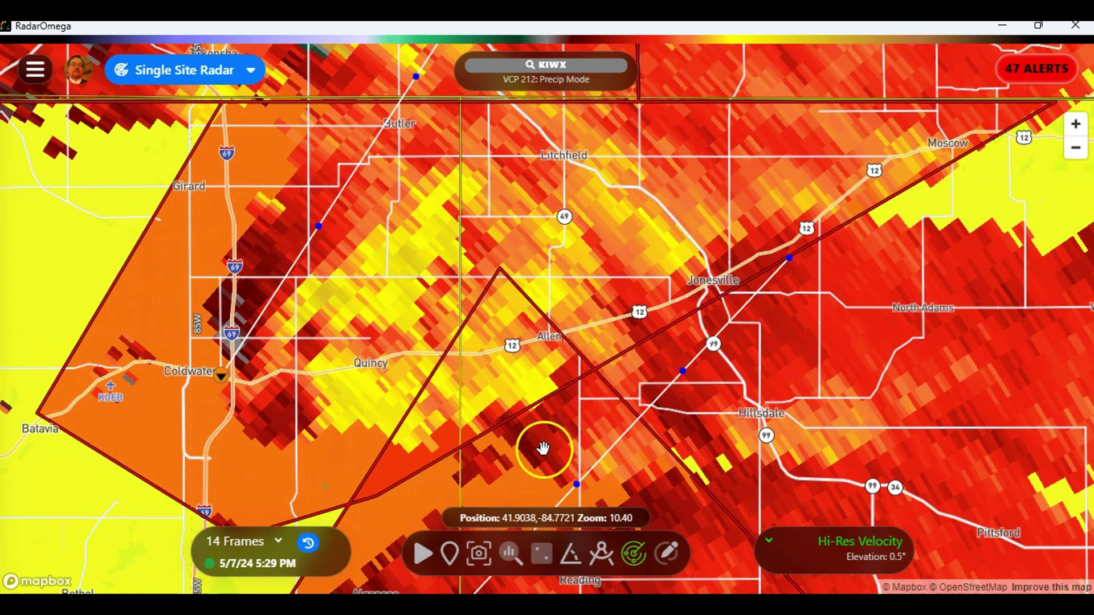
scroll(570, 328, down, 2)
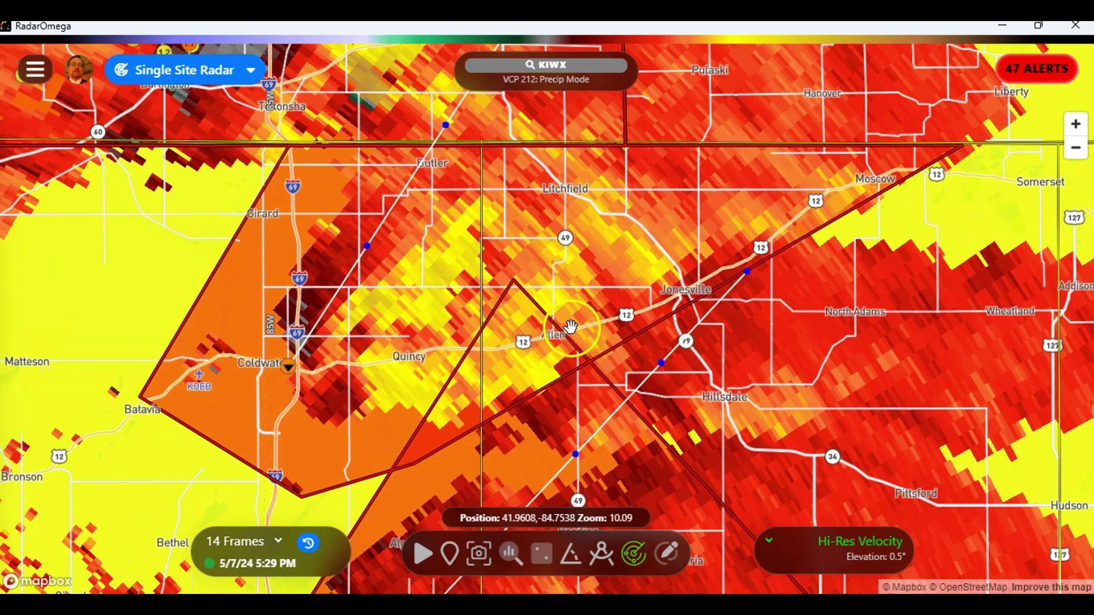
- Locate the Severe Thunderstorm Warning for St. Joseph, MI on the map from the active weather alerts and inspect the area around Leonidas
drag(520, 266, 515, 356)
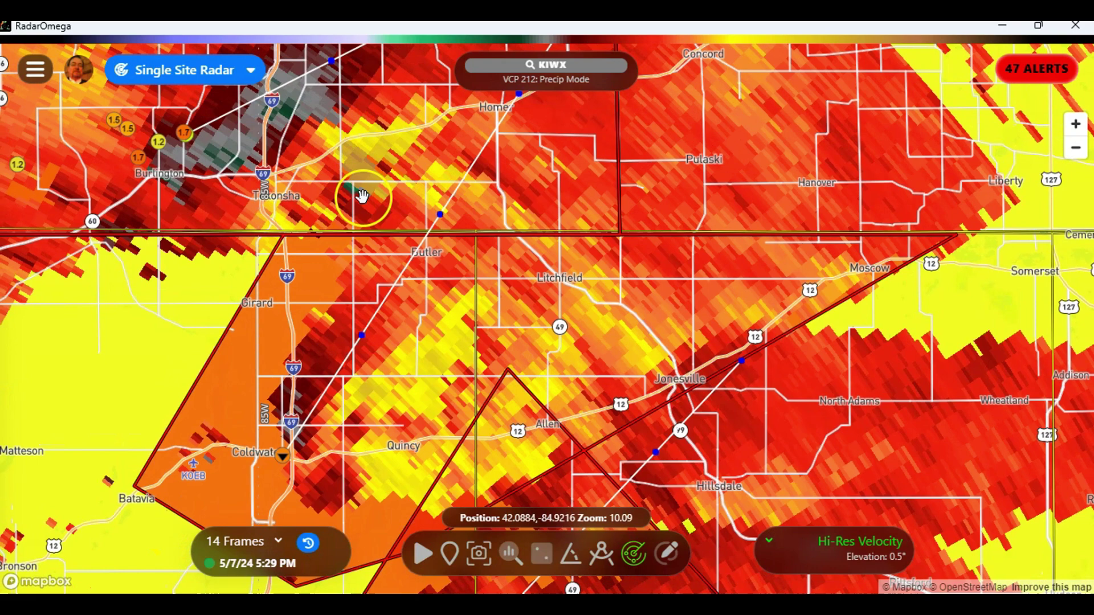
drag(501, 473, 489, 319)
click(1022, 73)
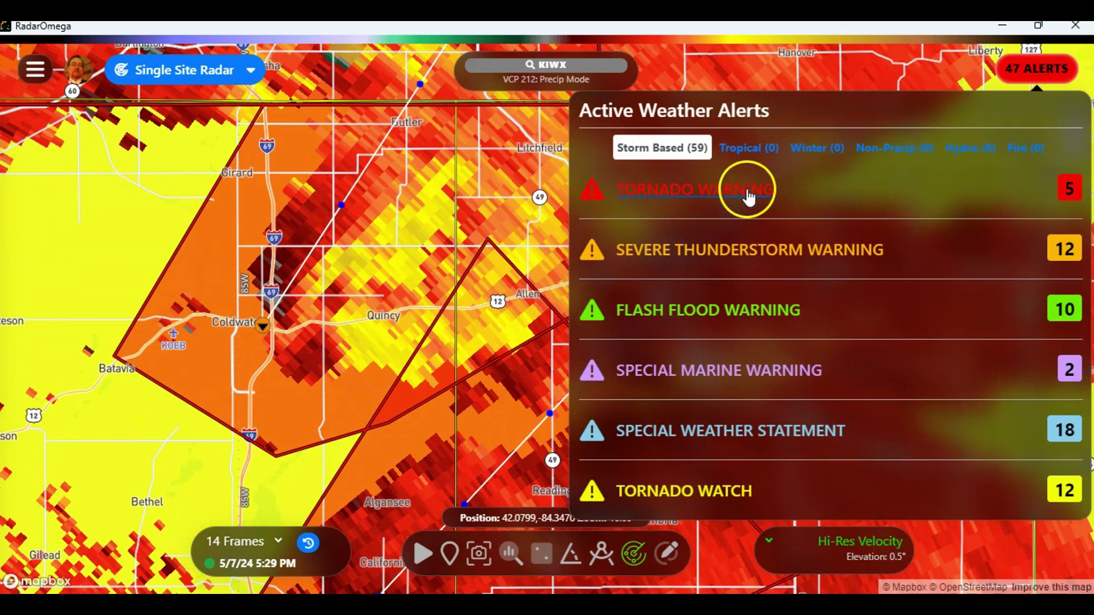
click(808, 255)
click(810, 317)
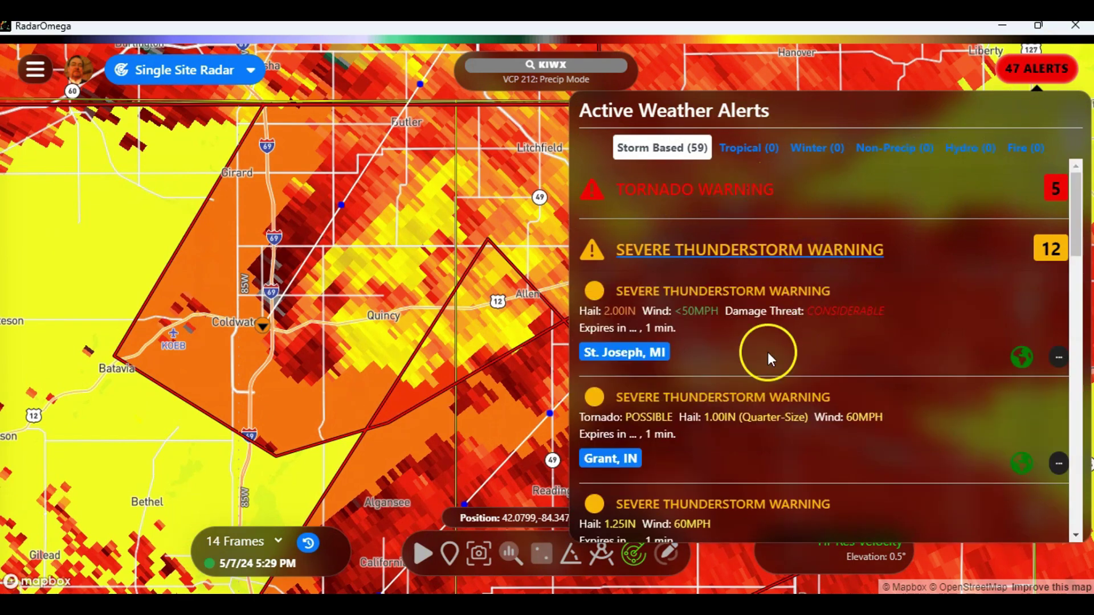
click(1020, 358)
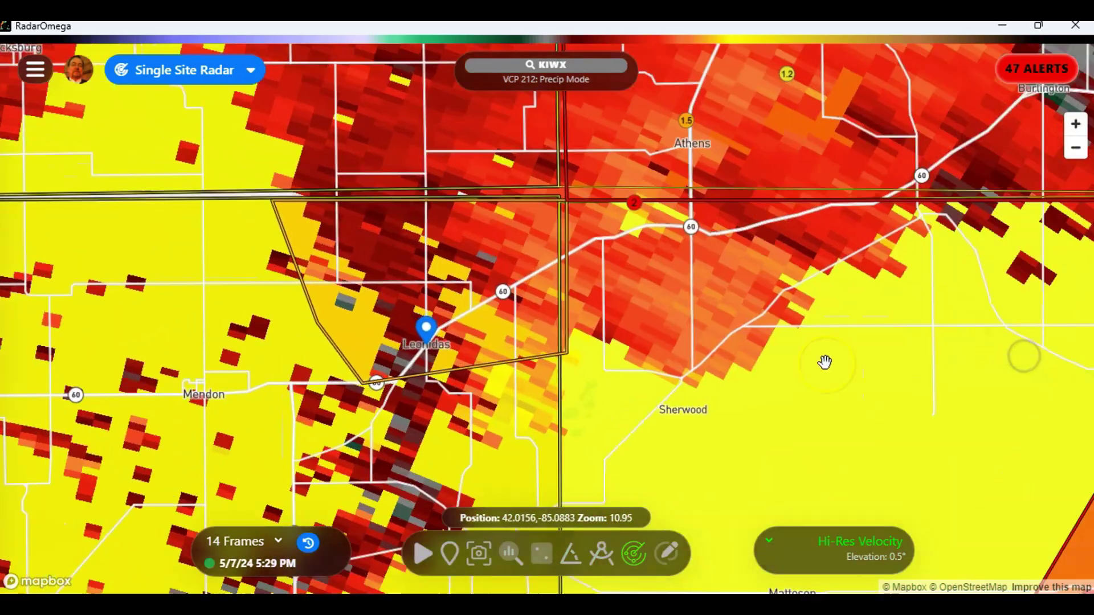
click(479, 406)
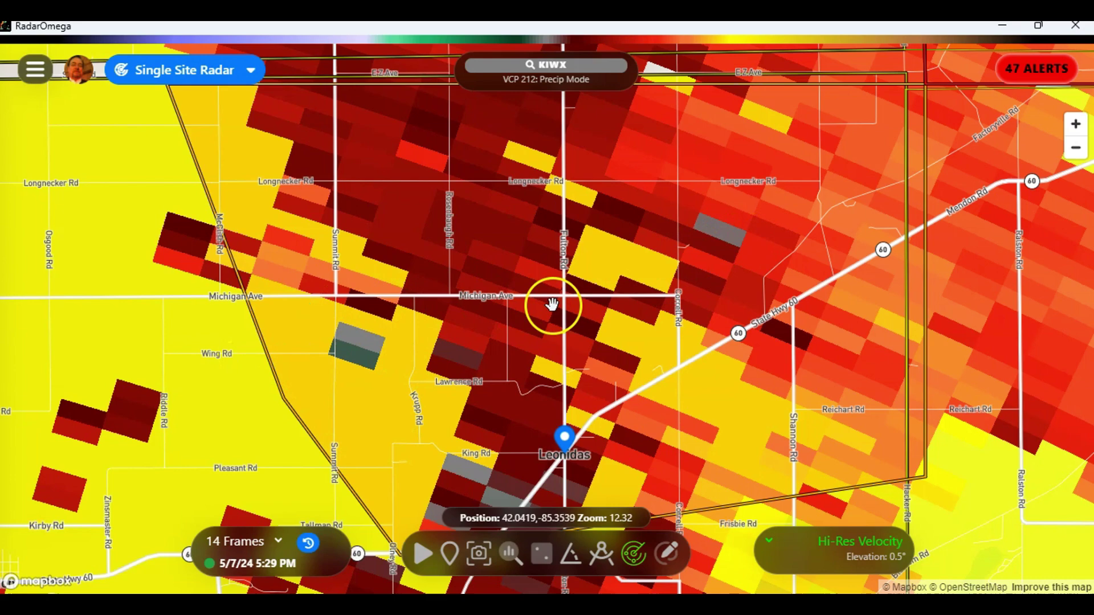
- Locate the Tornado Warning for Grant, IN from the active weather alerts and inspect the velocity data around Fairmount and Fowlerton
click(1032, 67)
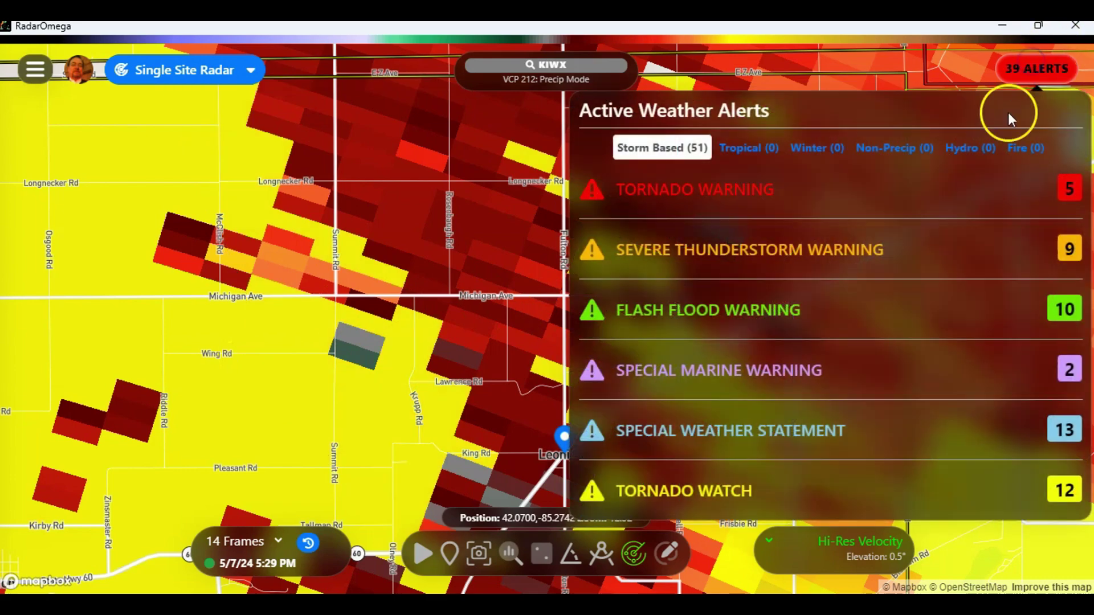
click(1062, 180)
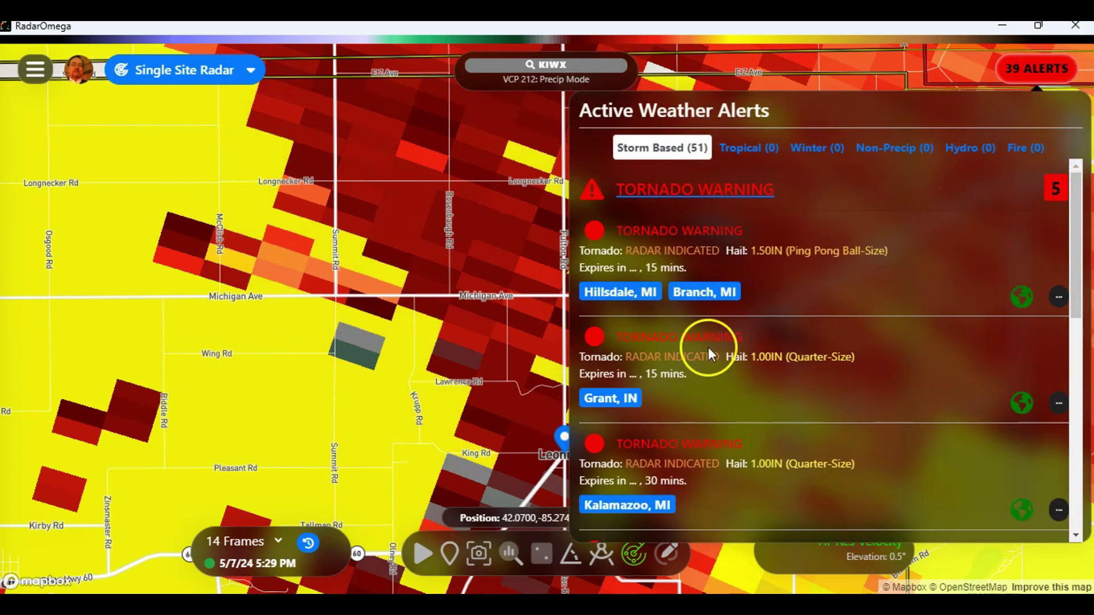
click(1022, 405)
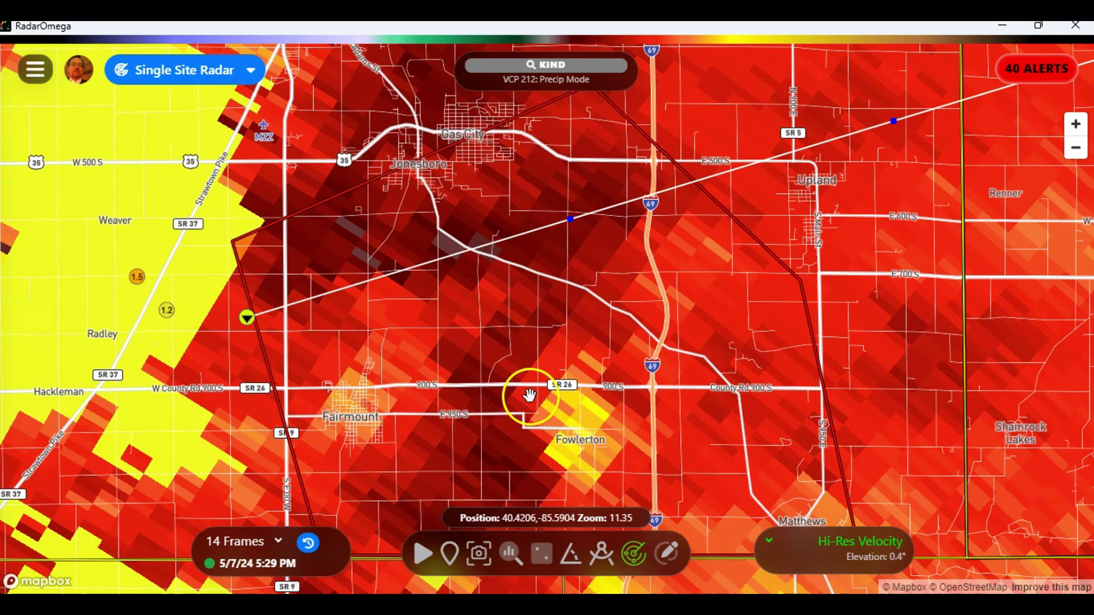
scroll(529, 394, up, 2)
drag(486, 415, 486, 163)
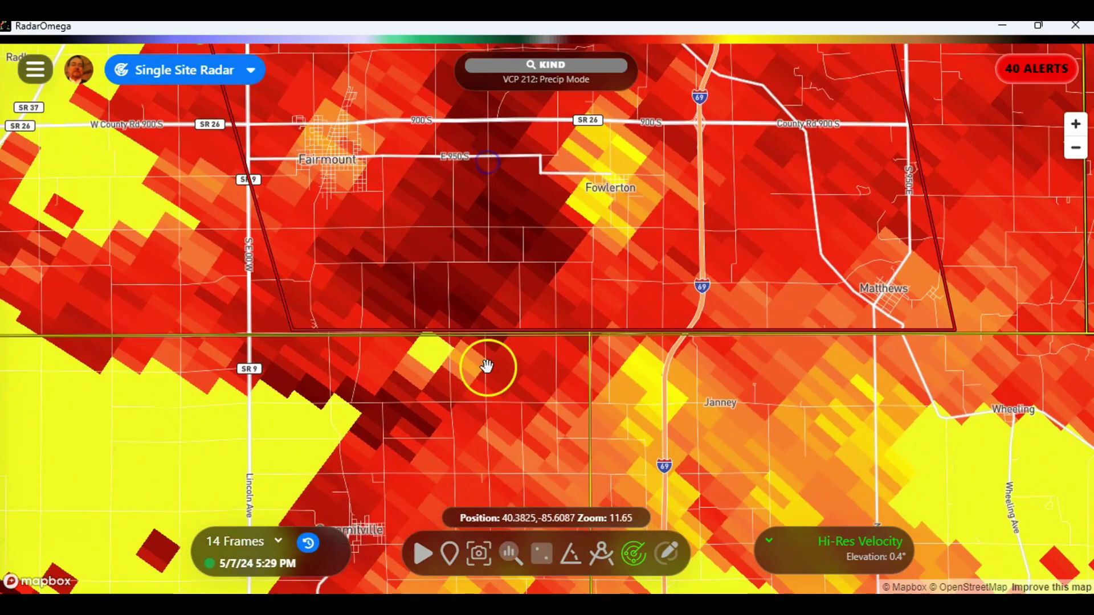
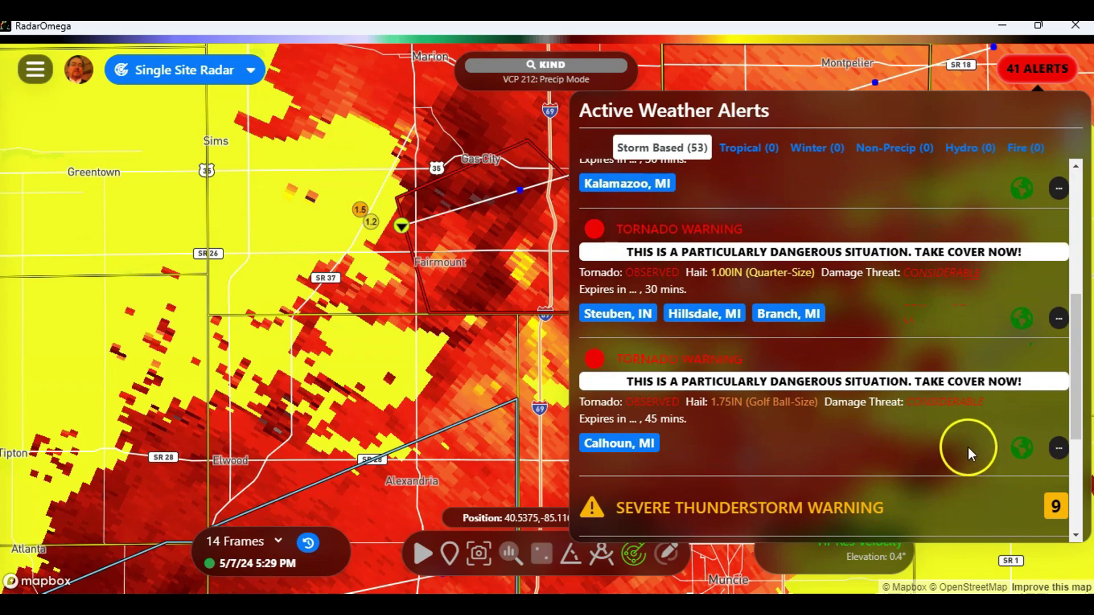
- Locate the Tornado Warning for Calhoun, MI from the active weather alerts and show the velocity couplet near Tekonsha up close
click(1022, 447)
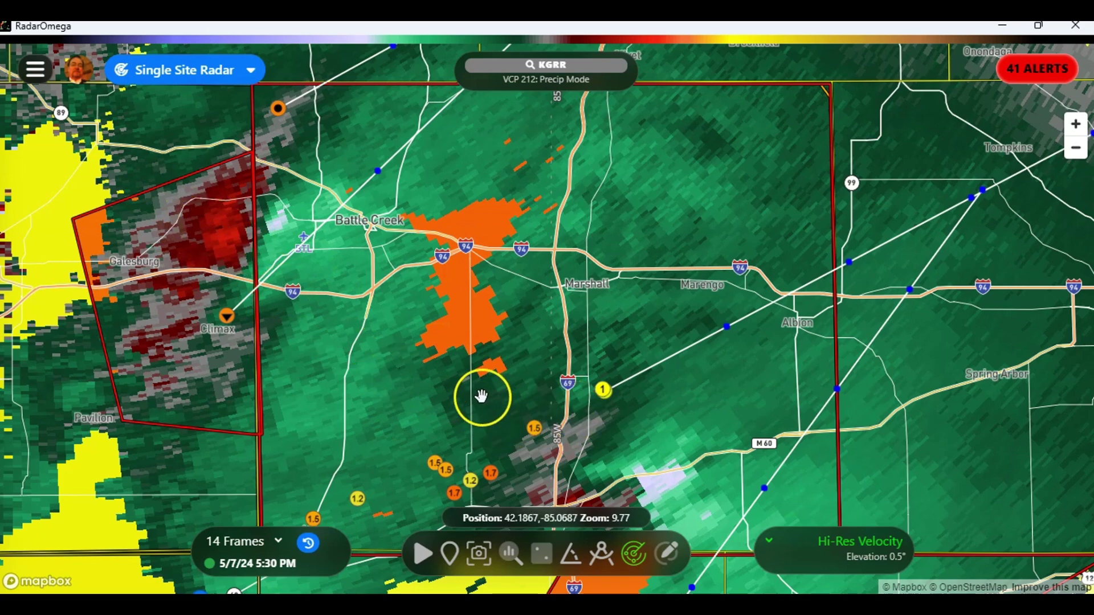
drag(630, 463, 571, 230)
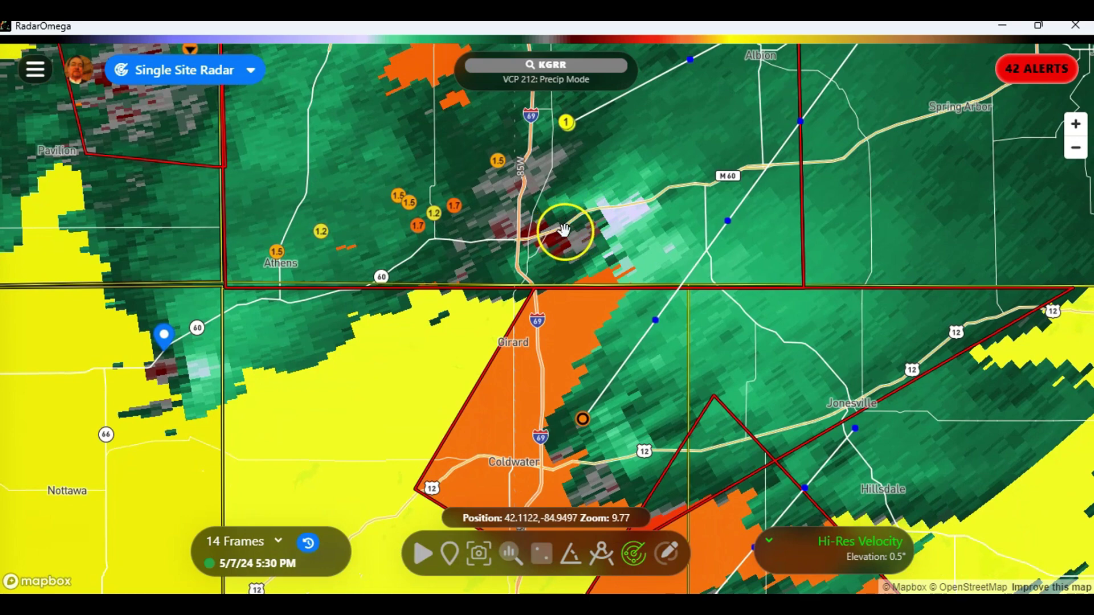
scroll(560, 241, up, 4)
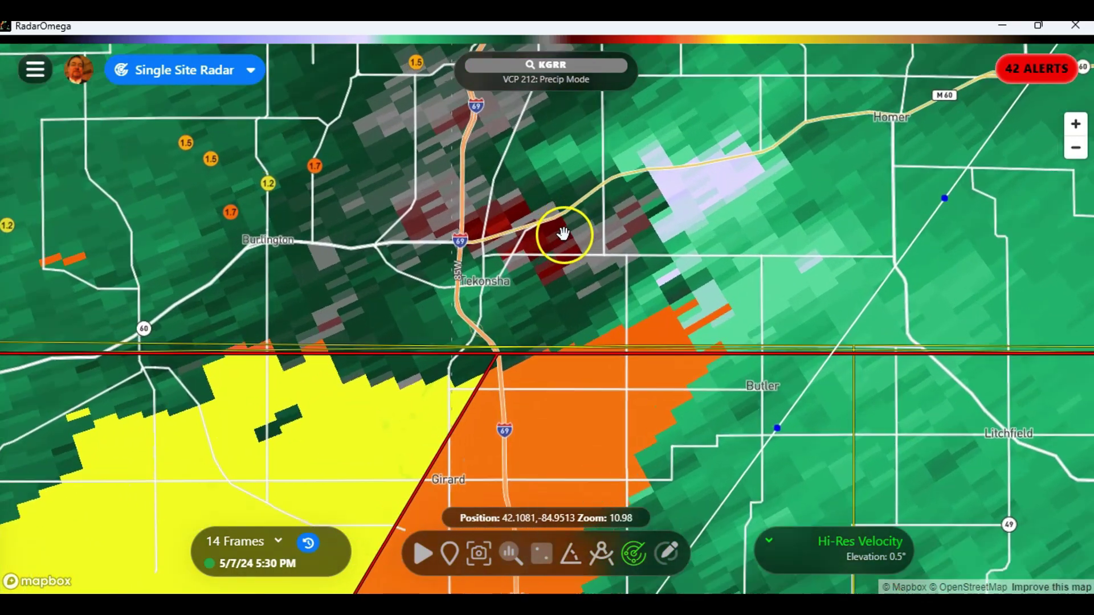
scroll(563, 232, up, 4)
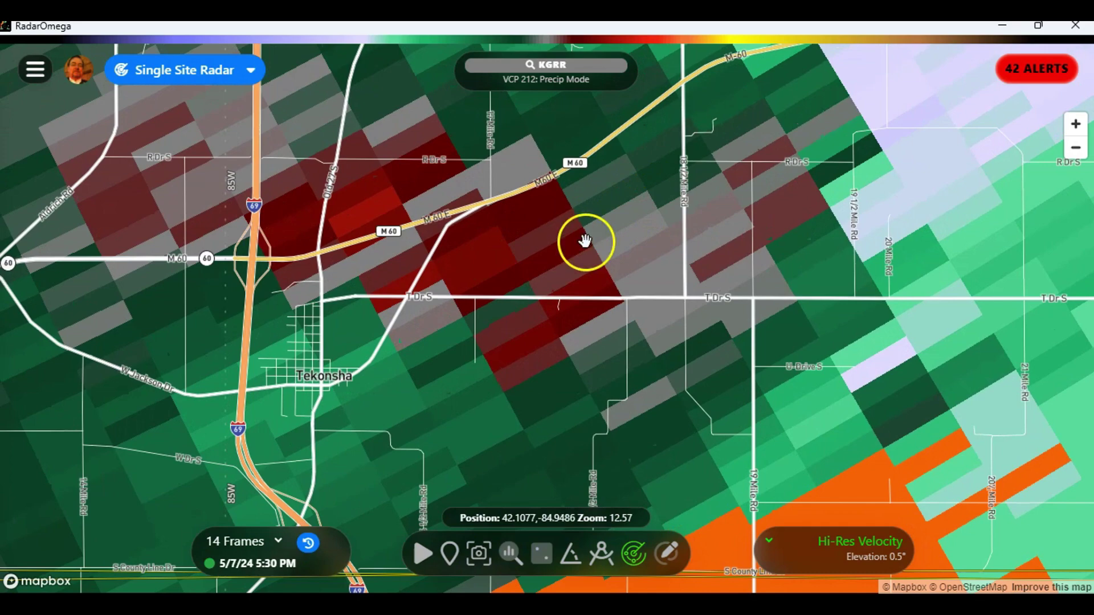
- Sample the velocity values with the data inspector along M 60 northeast of Tekonsha
click(525, 556)
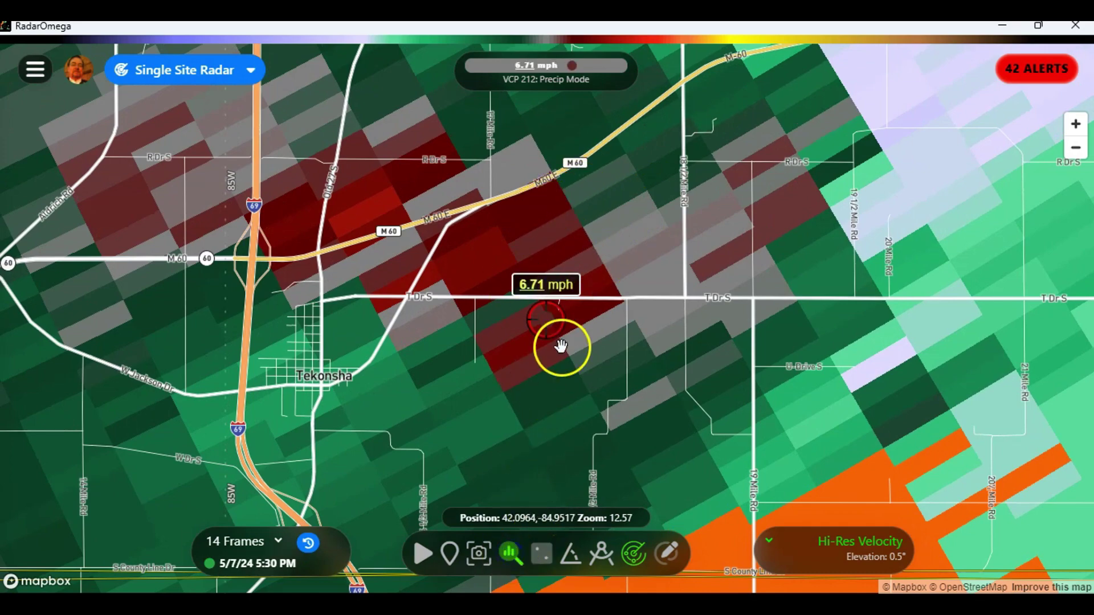
drag(561, 345, 566, 454)
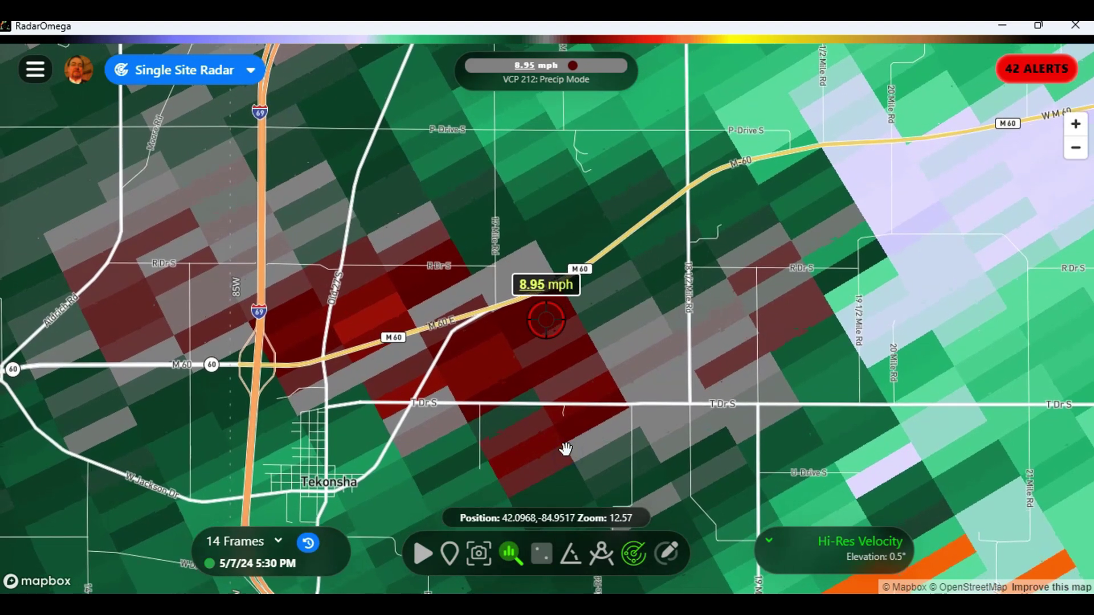
click(593, 320)
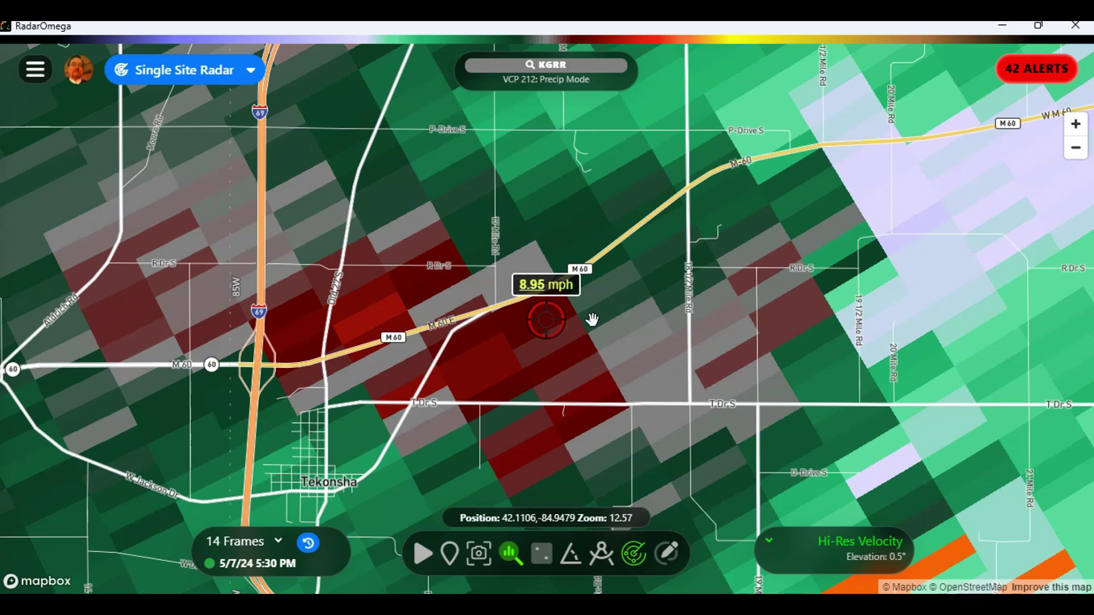
click(603, 307)
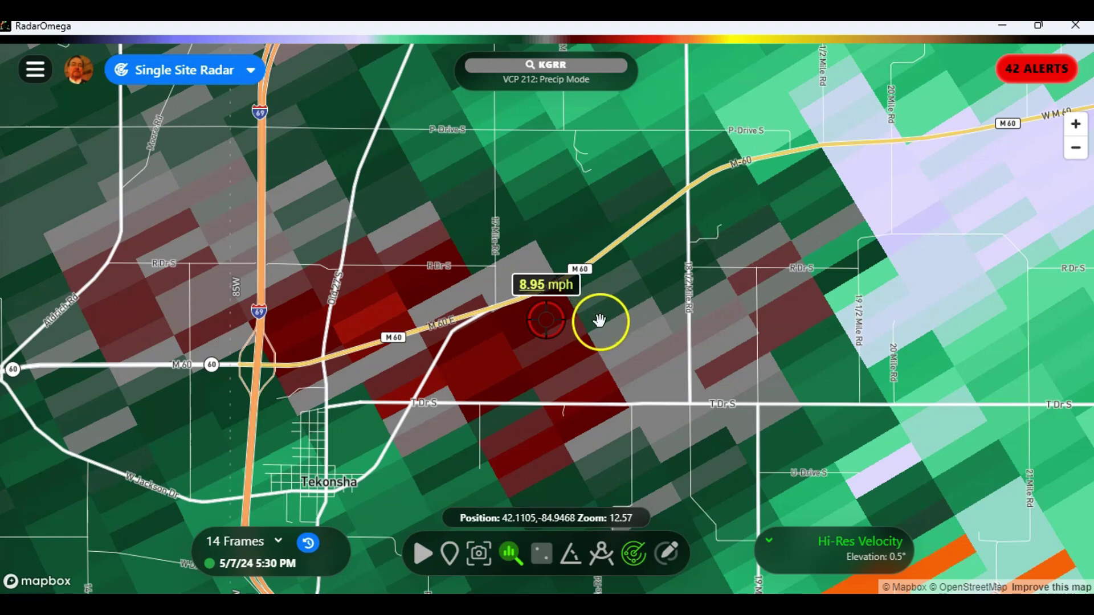
drag(603, 317, 553, 351)
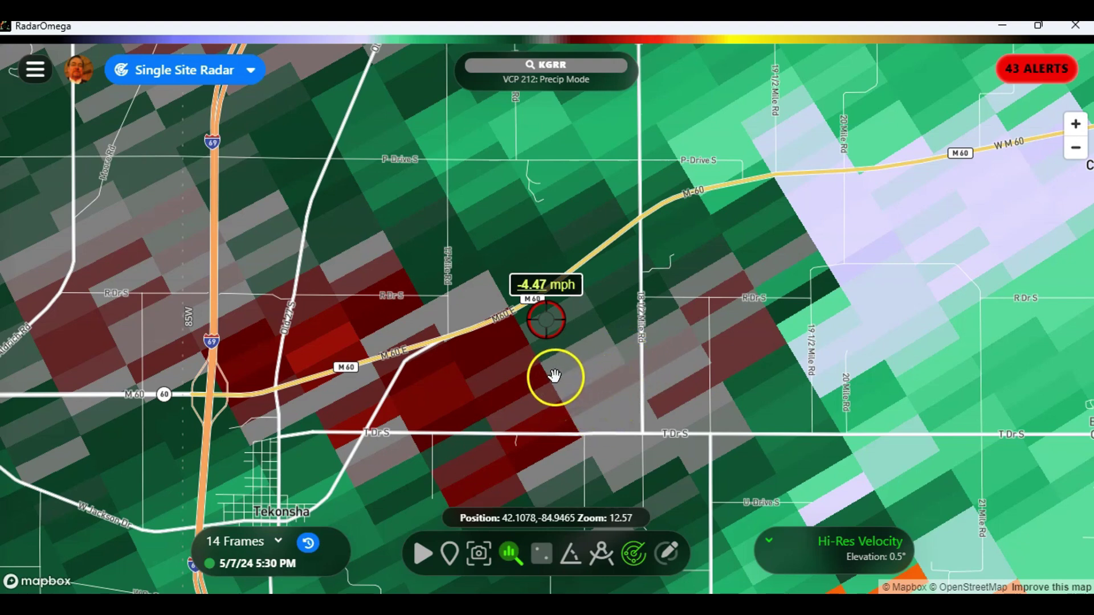
drag(325, 344, 433, 260)
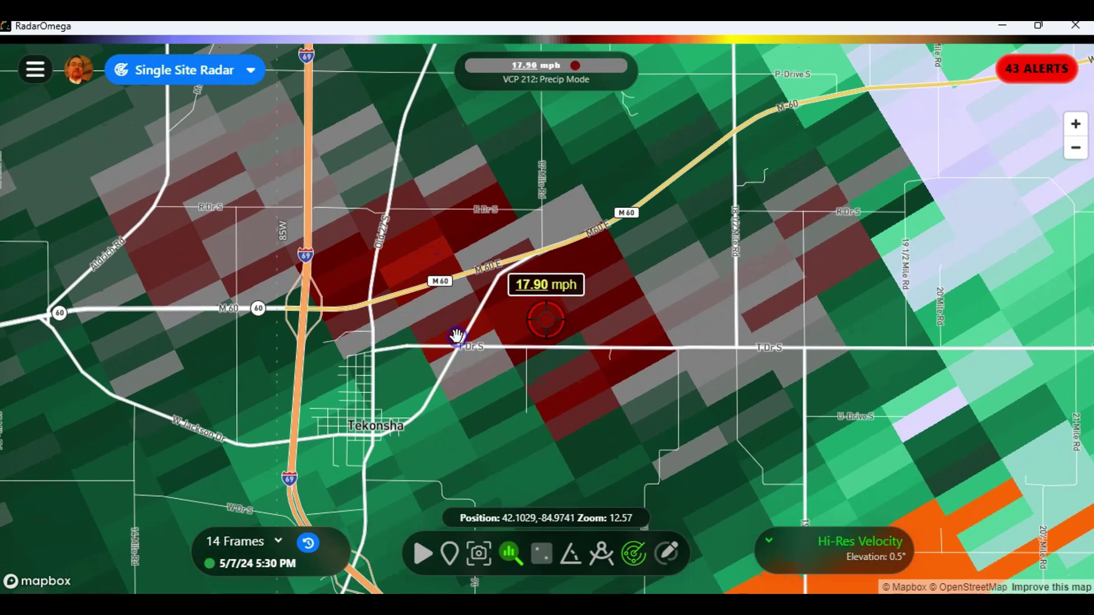
- View the warning details for the spot near Tekonsha, sample the velocity just north of the town, and turn off the data inspector
click(456, 336)
click(457, 336)
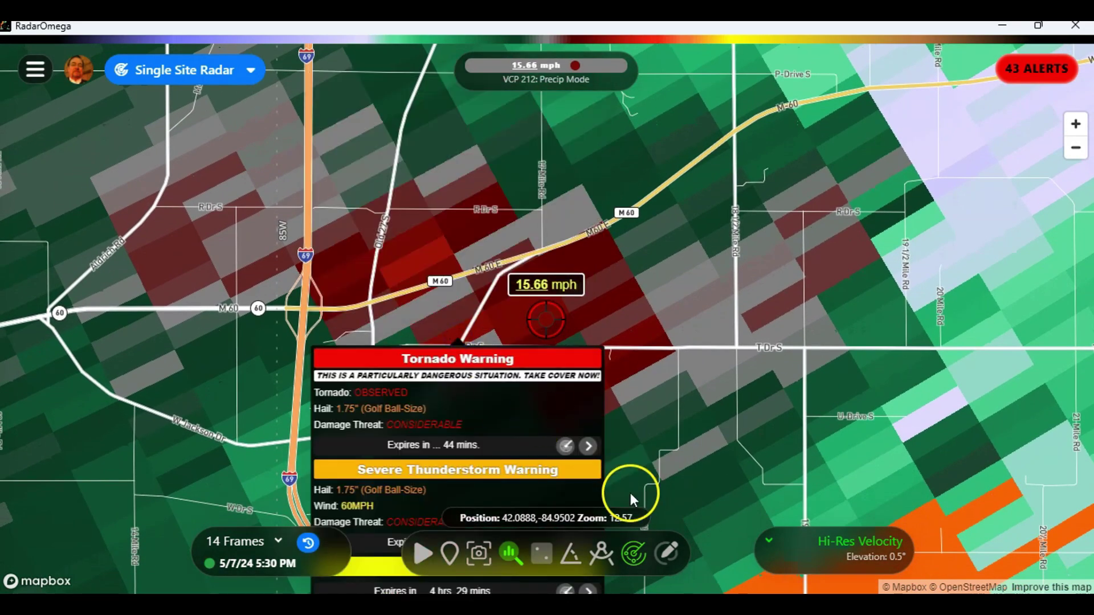
click(547, 332)
drag(457, 388, 601, 375)
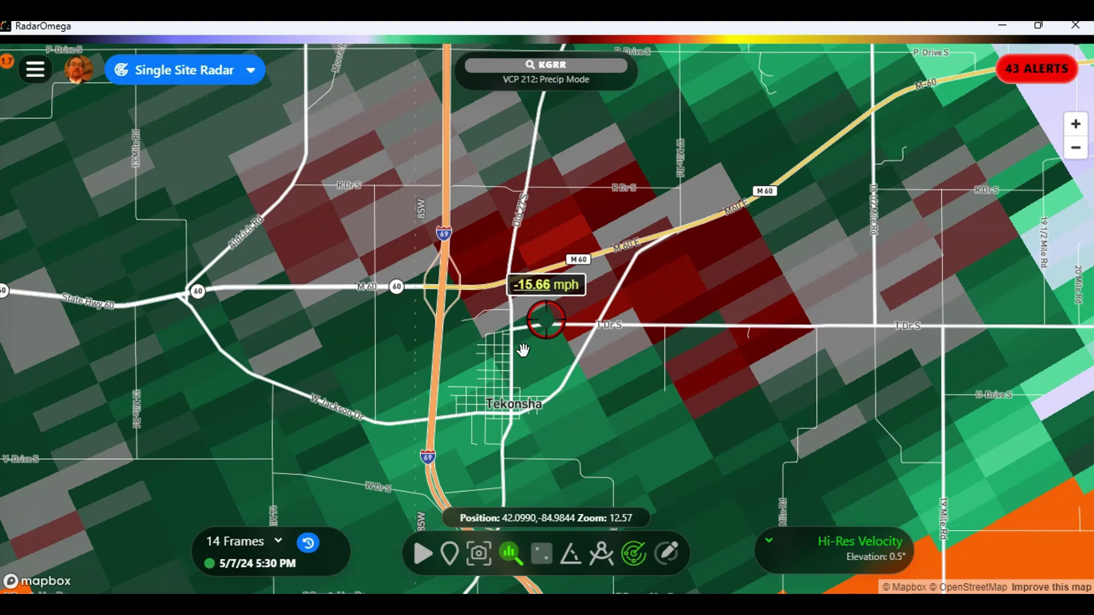
click(509, 552)
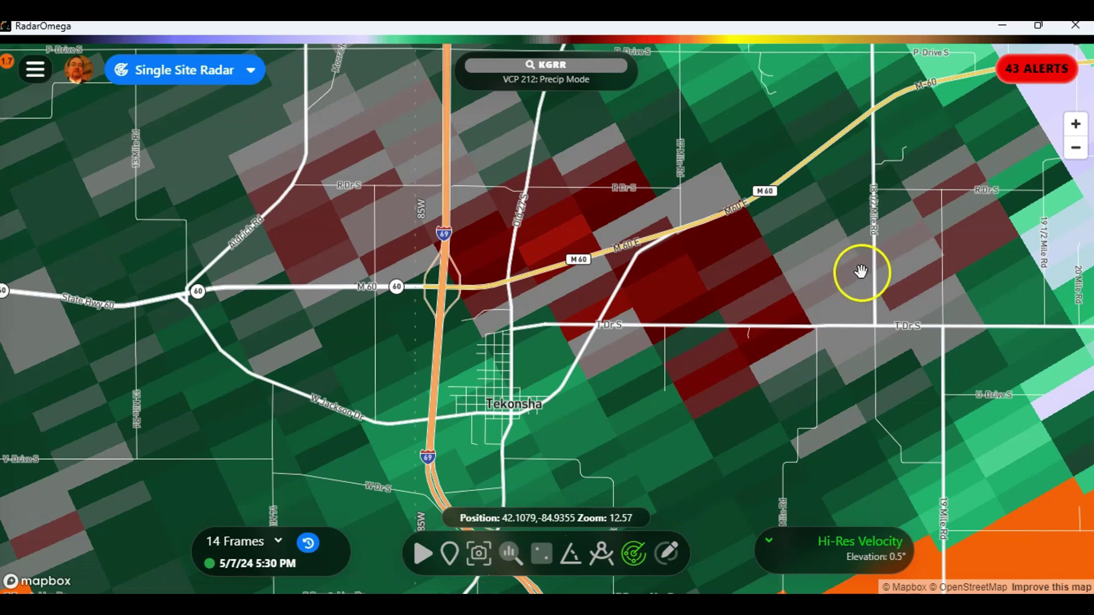
- Locate the Severe Thunderstorm Warning for Alexander, NC from the active weather alerts and show the storm cell southeast of Taylorsville up close
click(1042, 88)
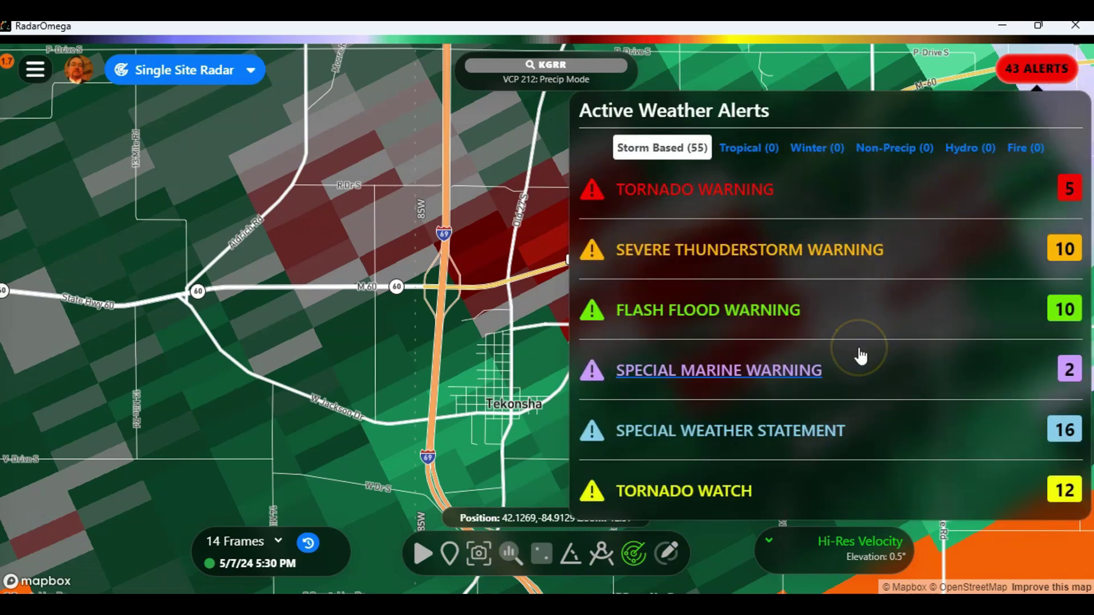
click(823, 268)
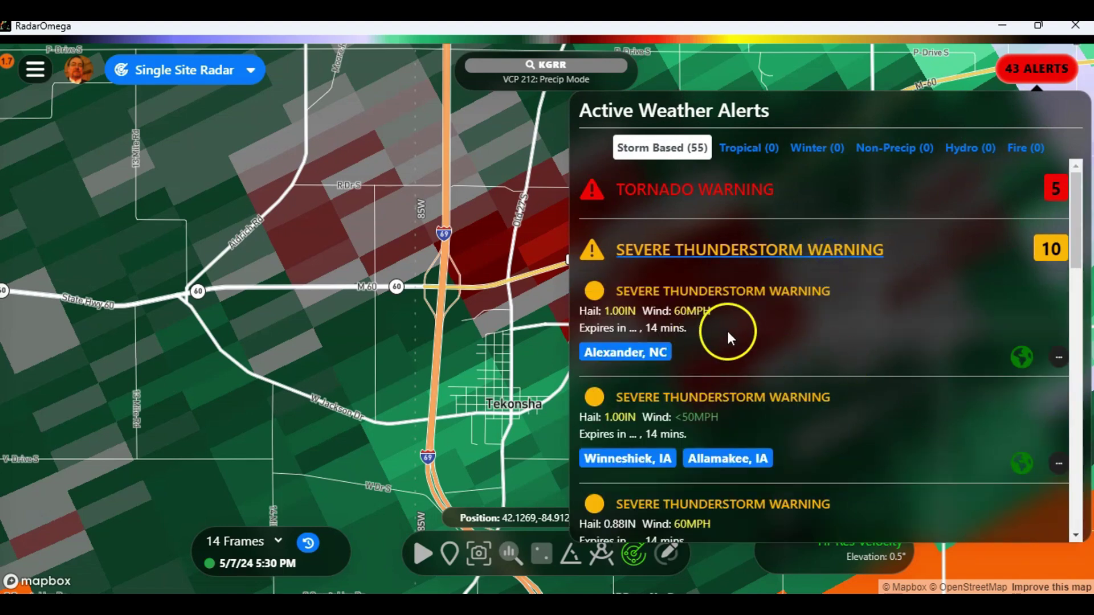
scroll(734, 335, down, 1)
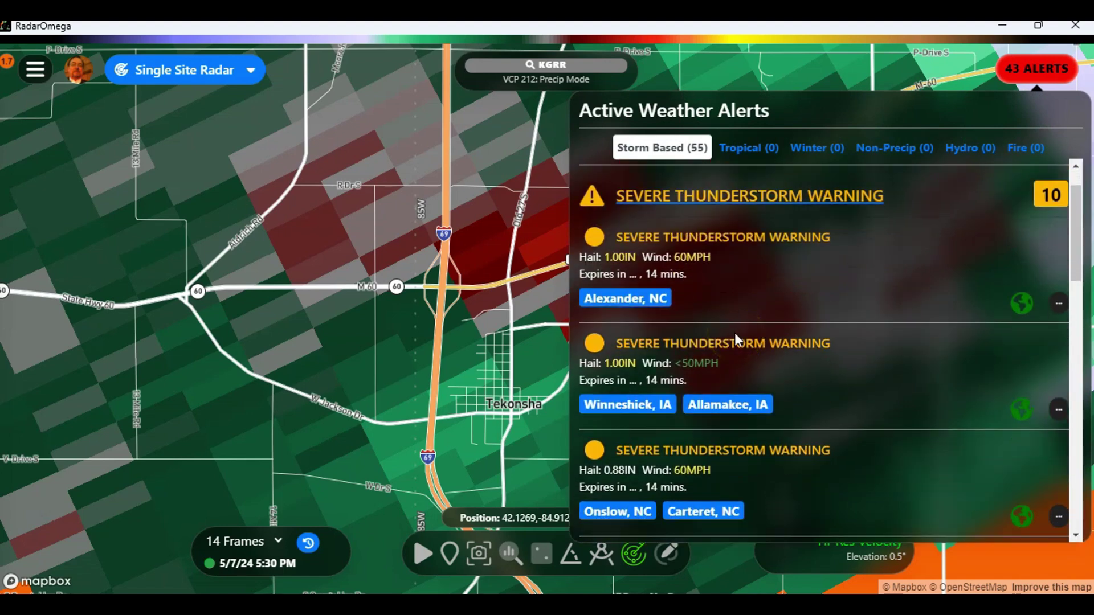
drag(734, 332, 619, 308)
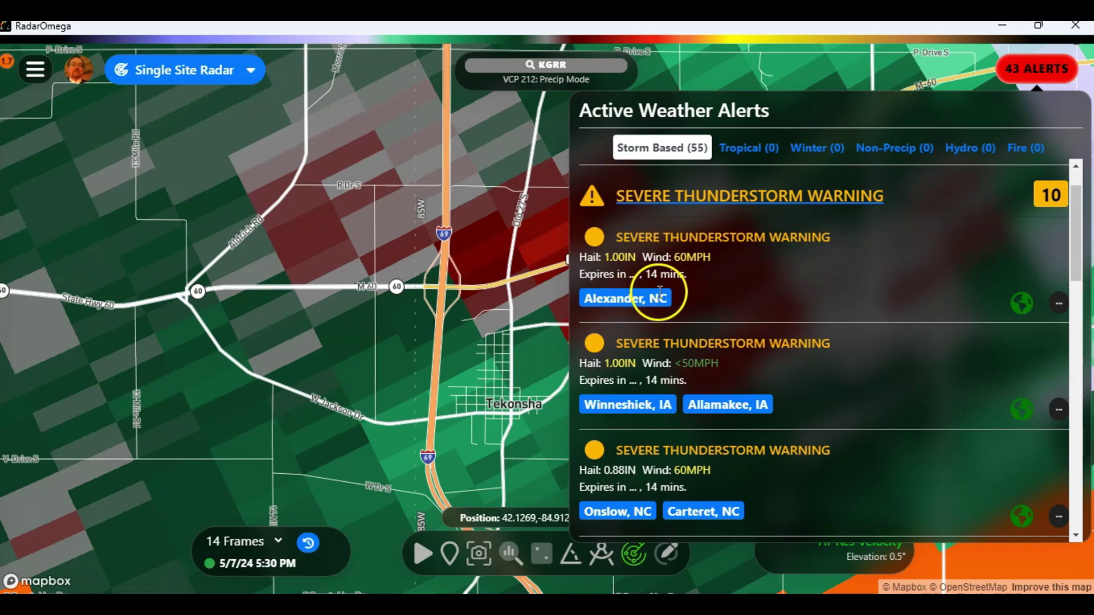
click(1022, 303)
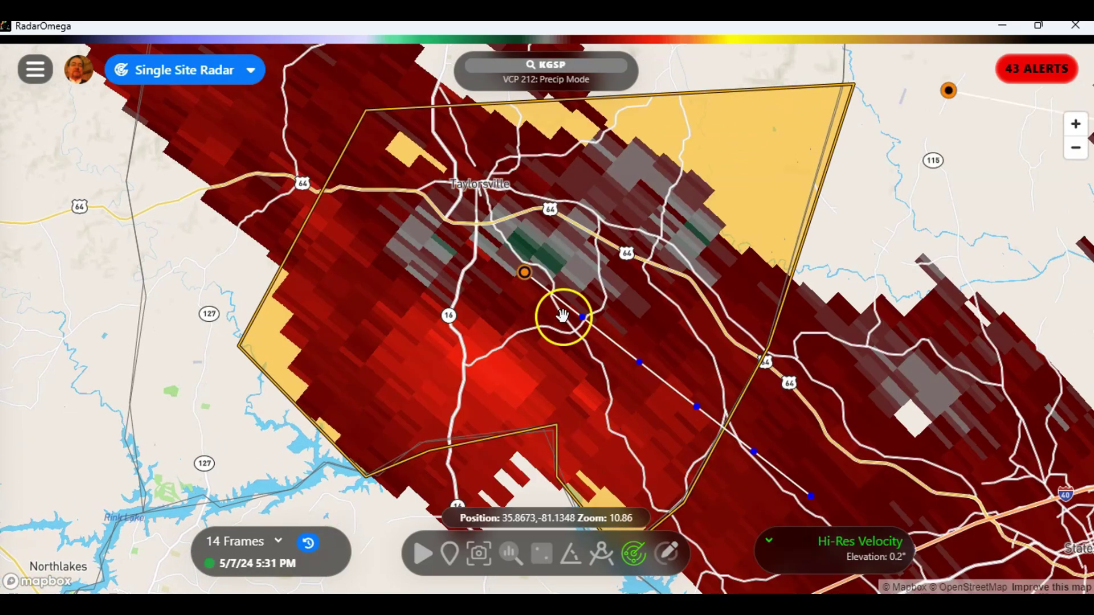
scroll(544, 269, up, 1)
scroll(550, 269, up, 2)
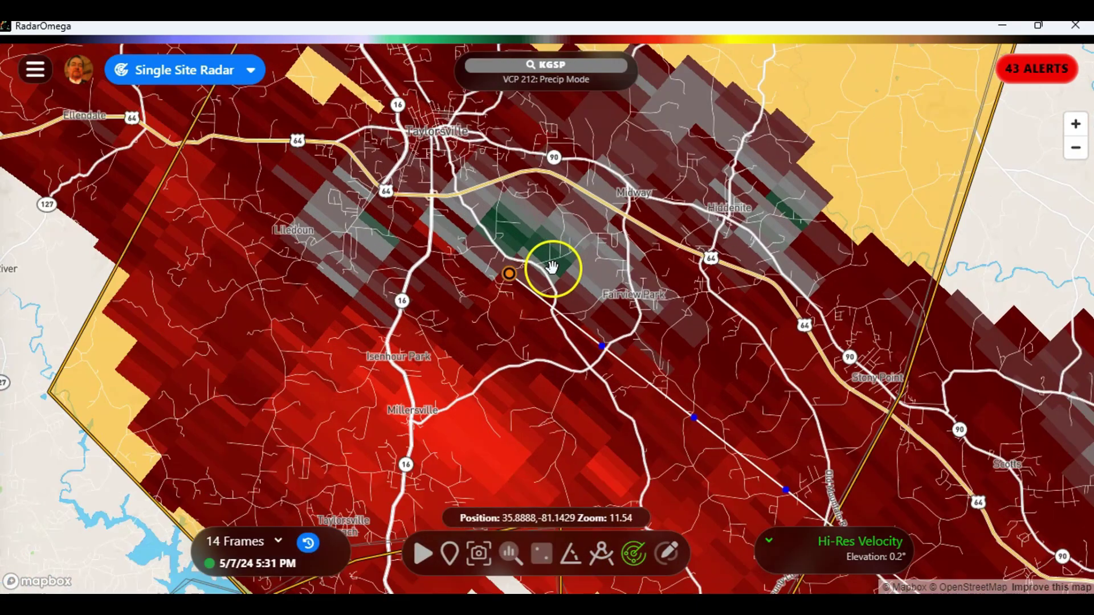
scroll(542, 261, up, 2)
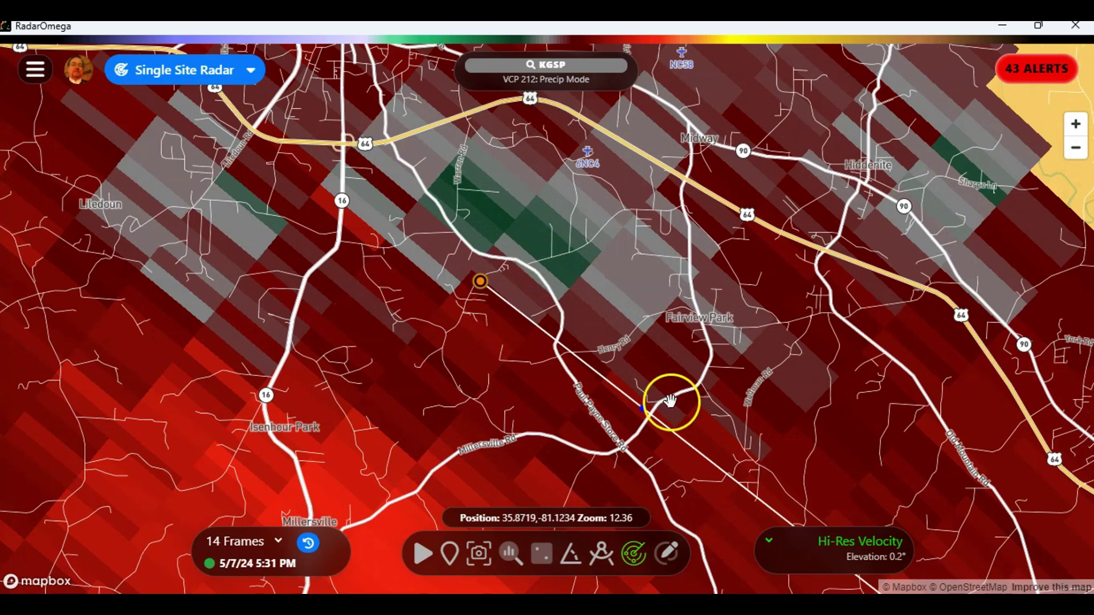
- Sample the velocity values with the data inspector along the storm track between Taylorsville and Statesville
click(511, 553)
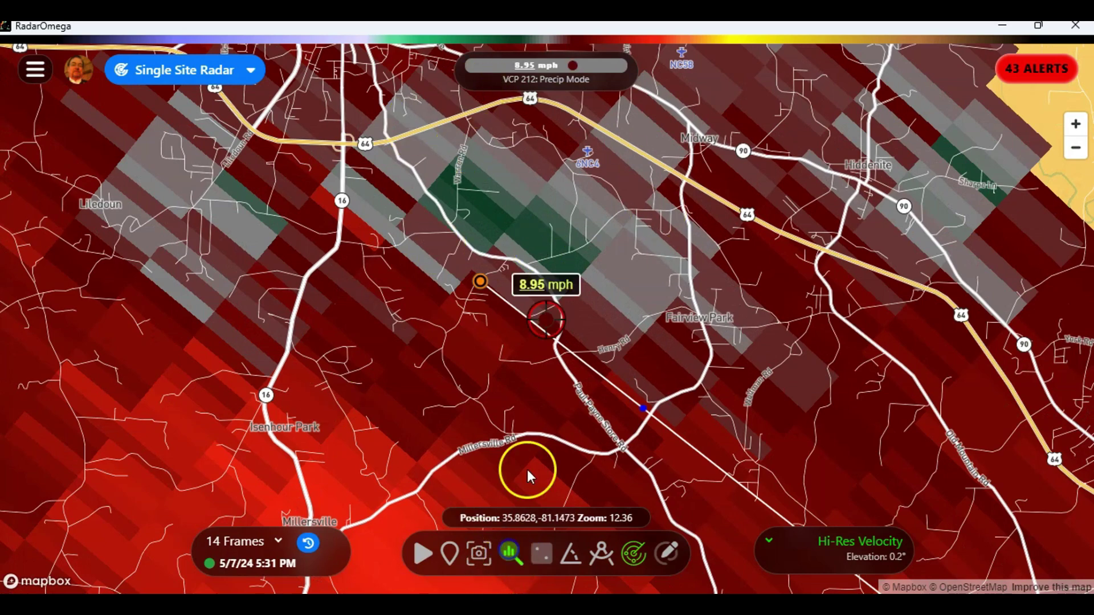
drag(602, 318, 291, 211)
scroll(305, 229, down, 5)
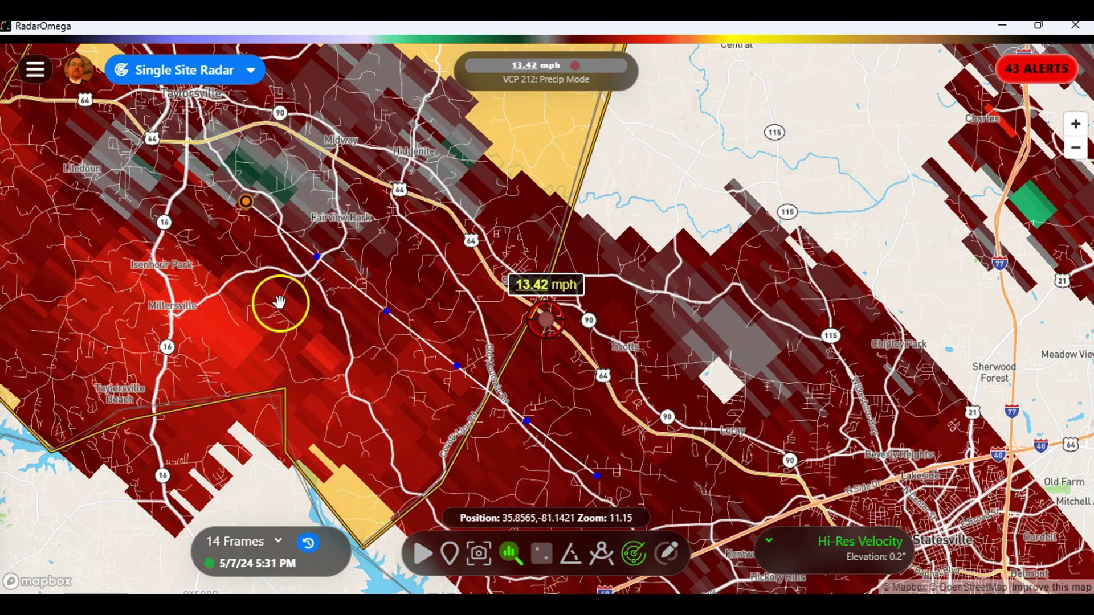
scroll(292, 297, down, 1)
drag(482, 246, 702, 317)
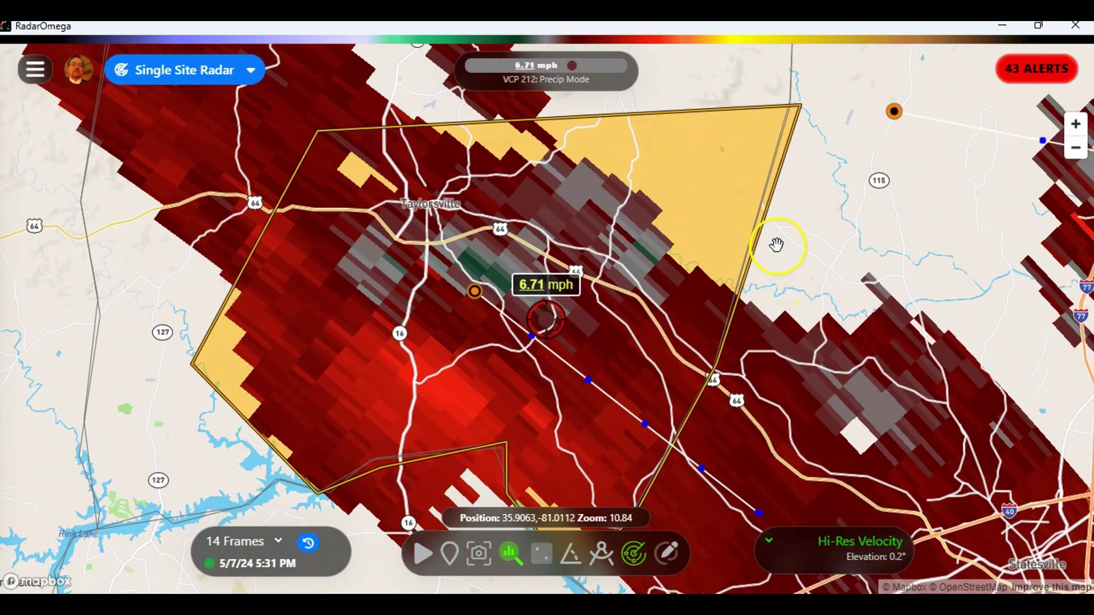